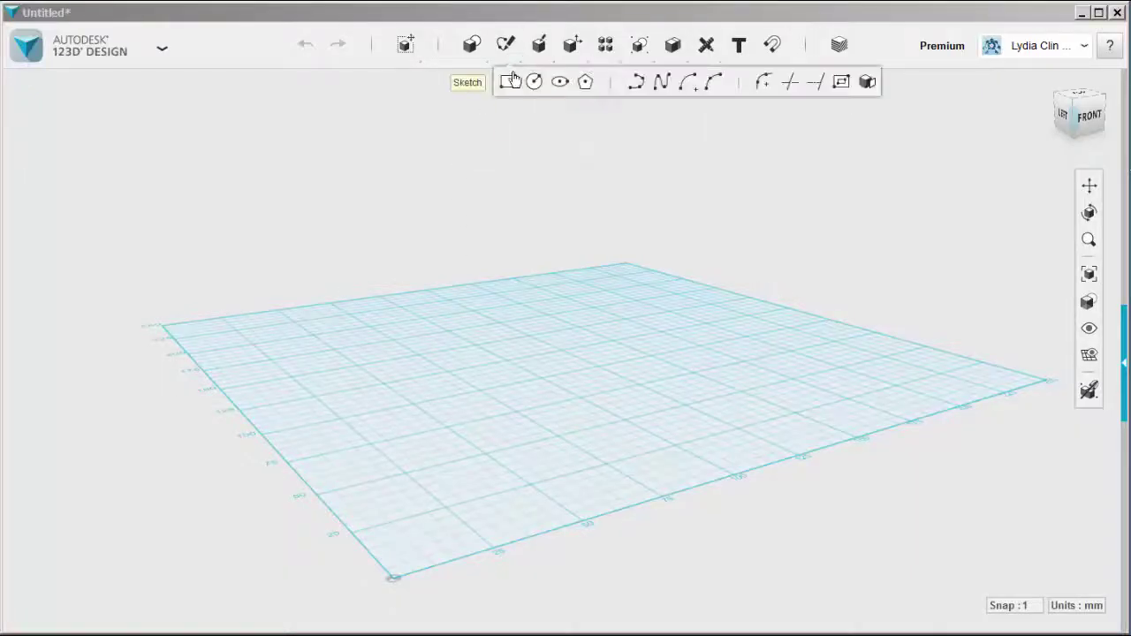
Step: Draw a closed rectangle sketch on the ground grid, finish it, and select the profile
{"action": "left_click", "coordinate": [463, 347]}
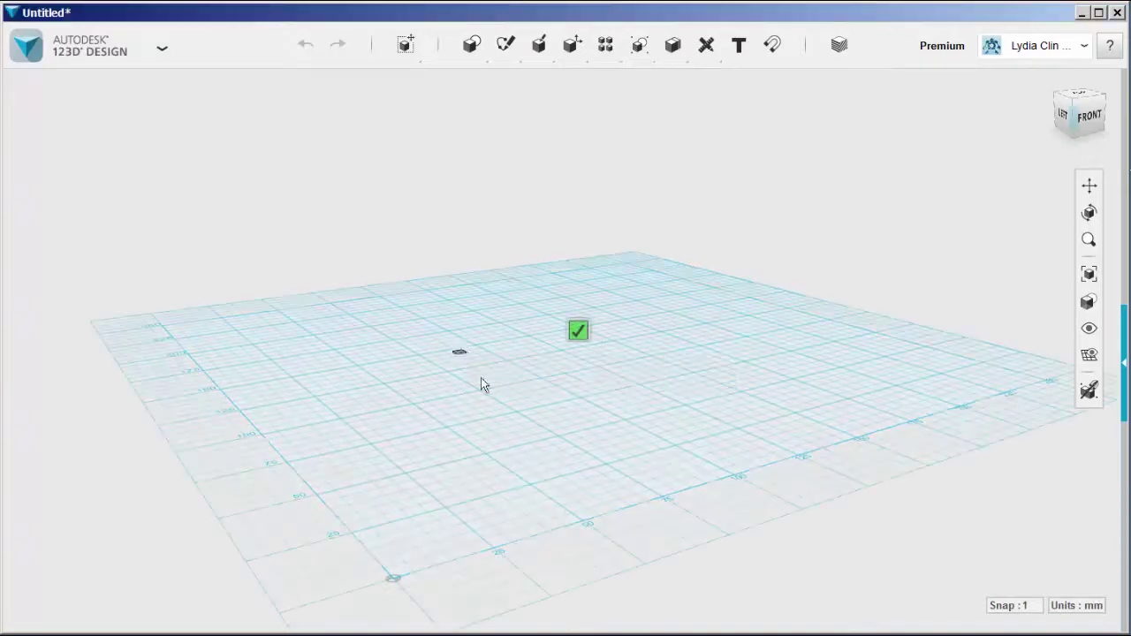
{"action": "left_click", "coordinate": [405, 477]}
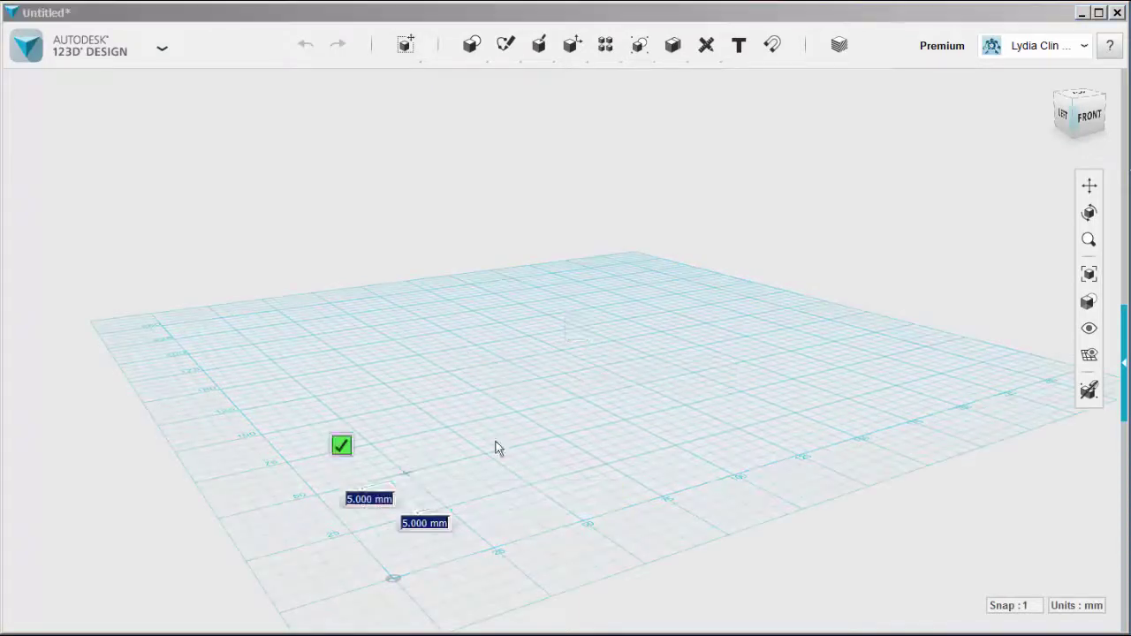
{"action": "left_click", "coordinate": [607, 468]}
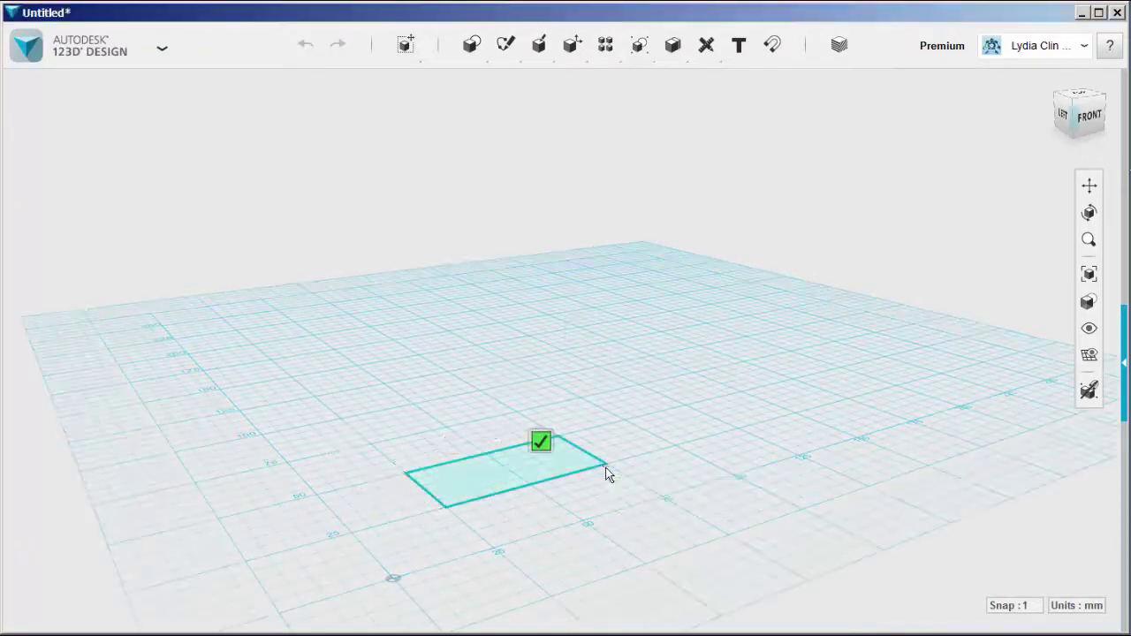
{"action": "left_click", "coordinate": [539, 440]}
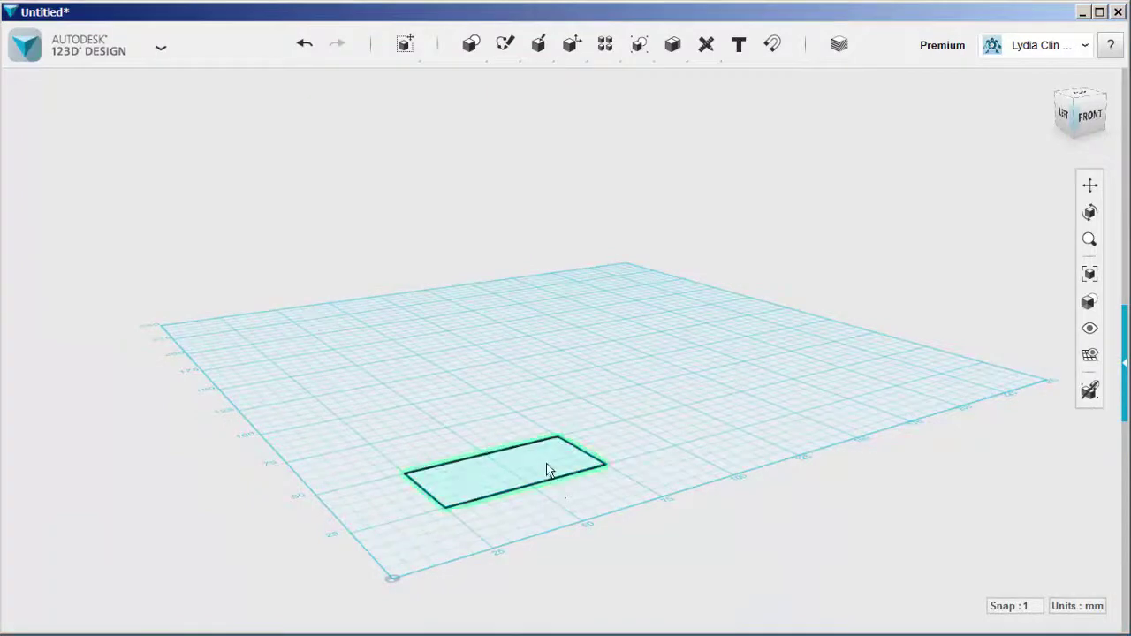
{"action": "left_click", "coordinate": [536, 471]}
Step: Extrude the rectangle 5 mm into a solid block, then view it from the top
{"action": "mouse_move", "coordinate": [571, 541]}
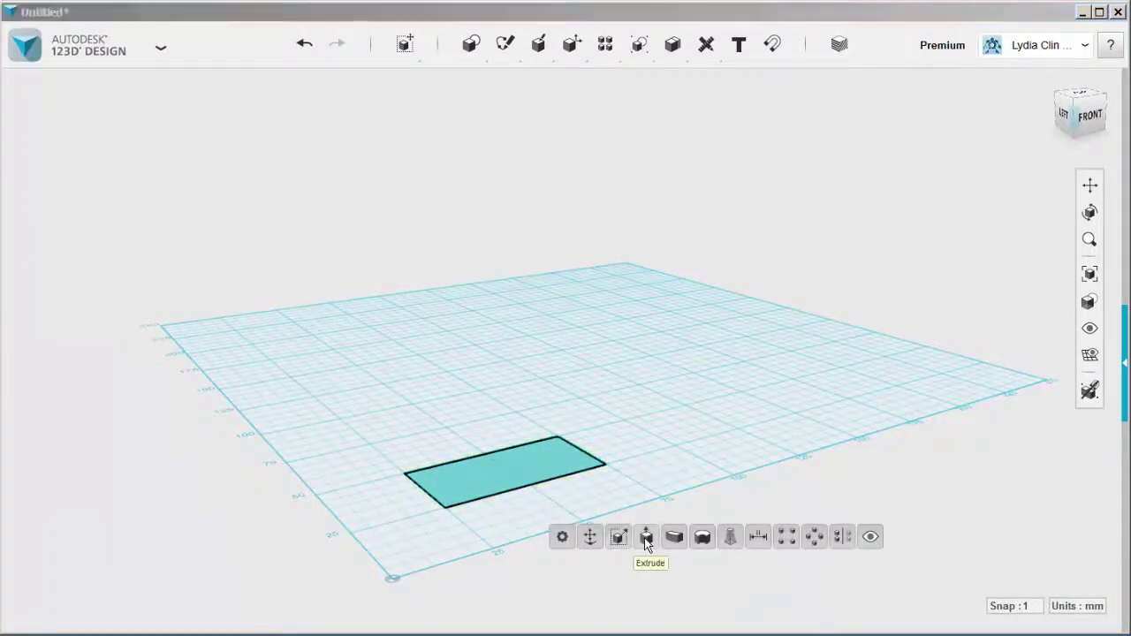
{"action": "left_click", "coordinate": [646, 536]}
{"action": "left_click_drag", "start_coordinate": [500, 434], "coordinate": [503, 428]}
{"action": "scroll", "coordinate": [504, 429], "scroll_direction": "up", "scroll_amount": 3}
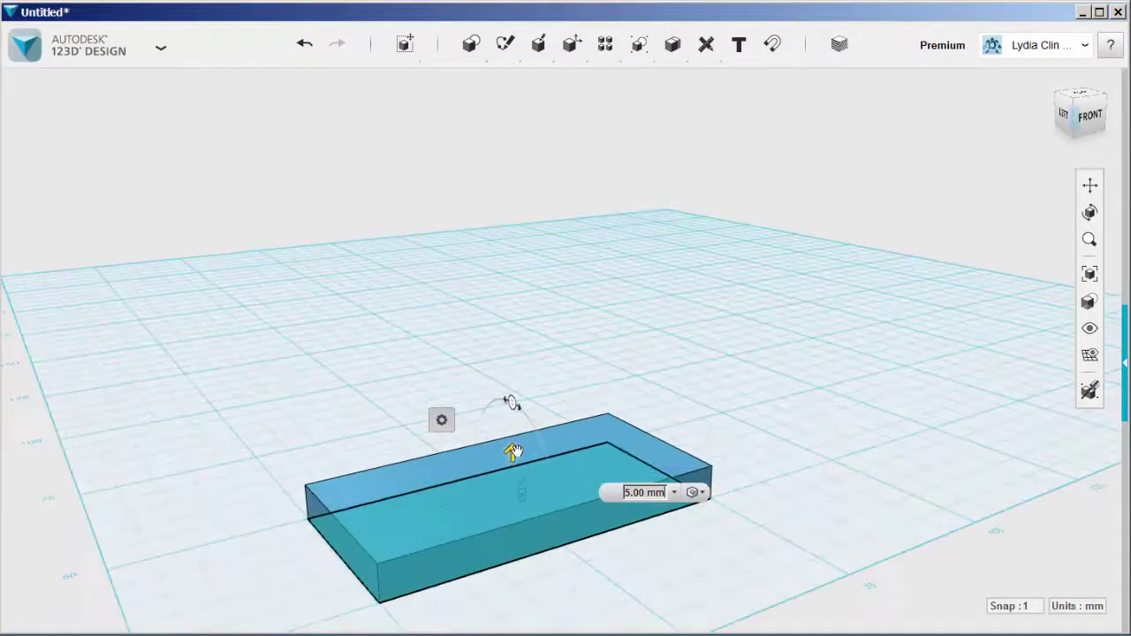
{"action": "left_click", "coordinate": [346, 351]}
{"action": "right_click_drag", "start_coordinate": [346, 351], "coordinate": [407, 433]}
{"action": "left_click", "coordinate": [1080, 98]}
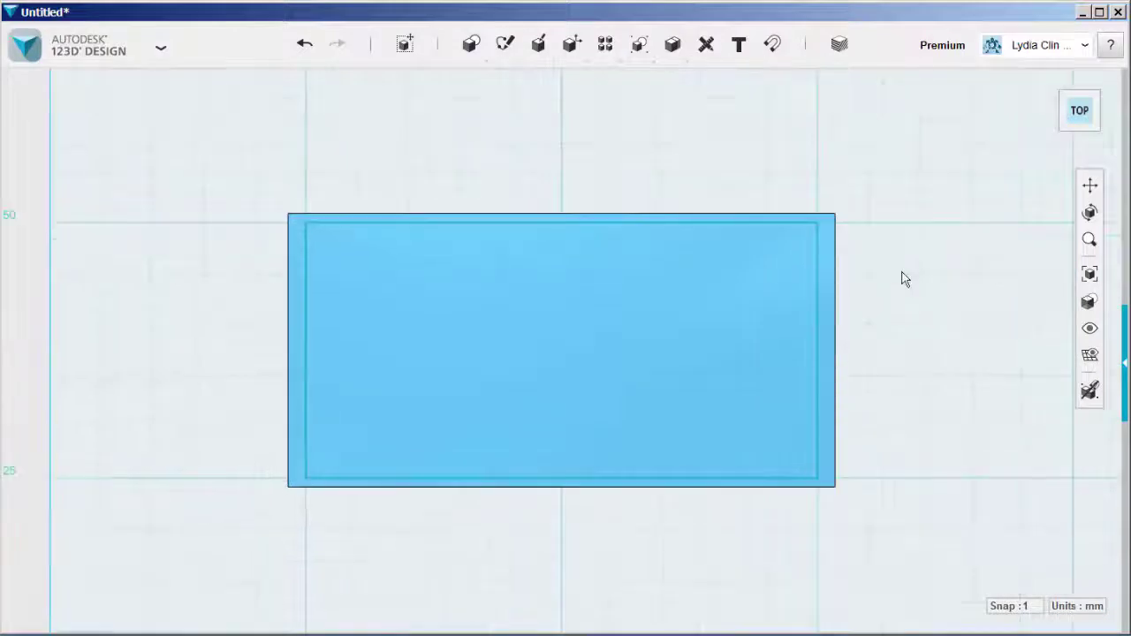
Step: Hide sketch outlines and sketch a small circle near the top-left corner of the block's top face
{"action": "mouse_move", "coordinate": [1090, 331]}
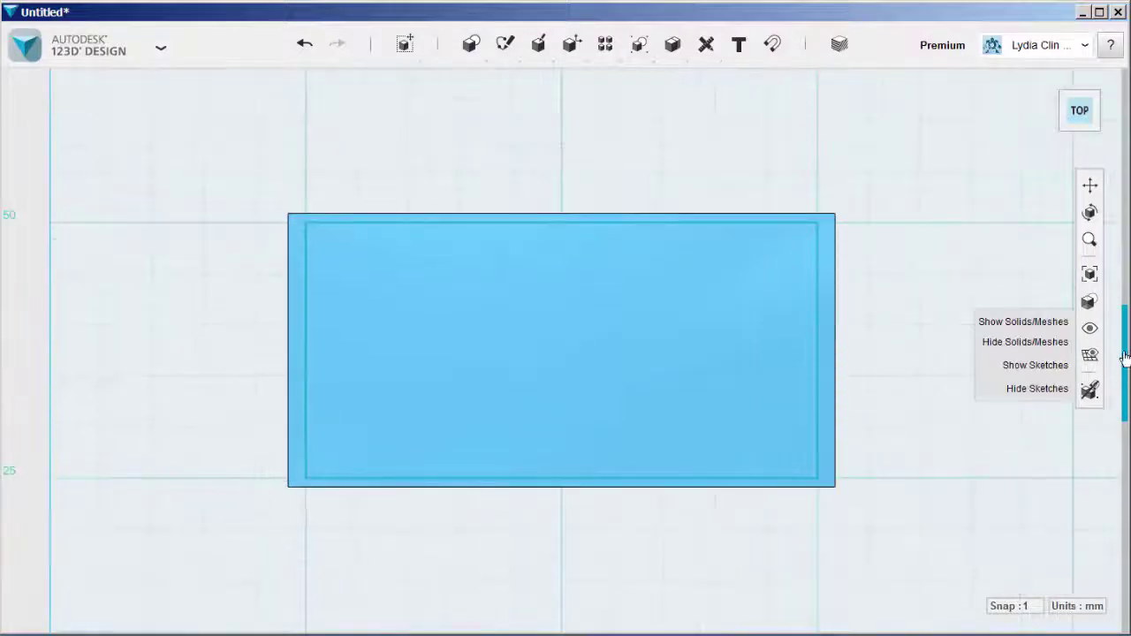
{"action": "left_click", "coordinate": [1036, 388]}
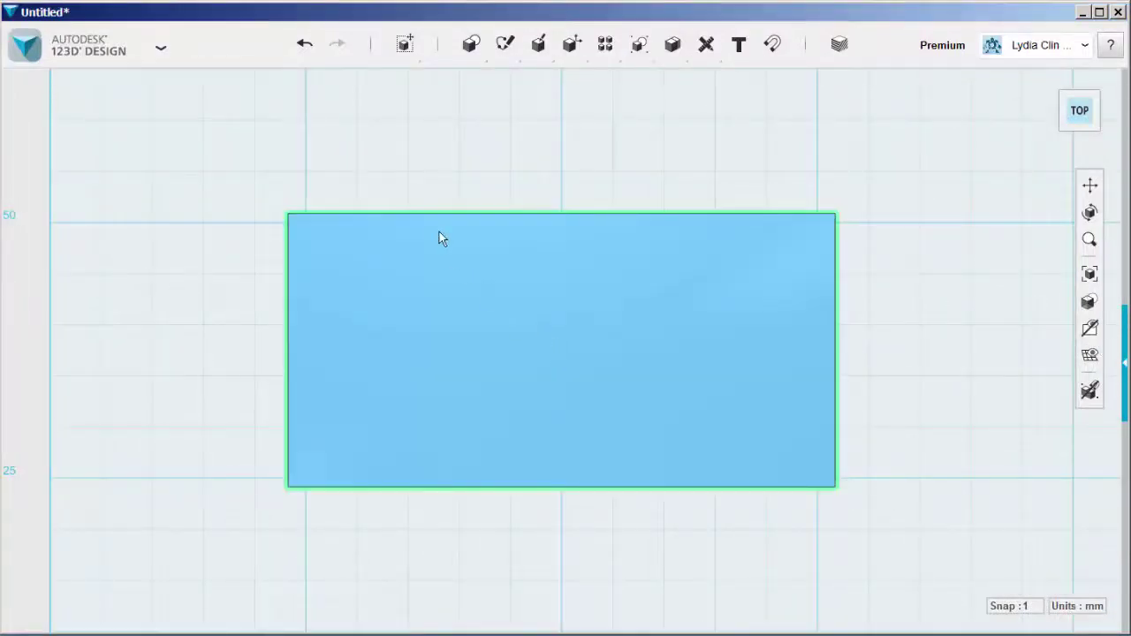
{"action": "mouse_move", "coordinate": [505, 44]}
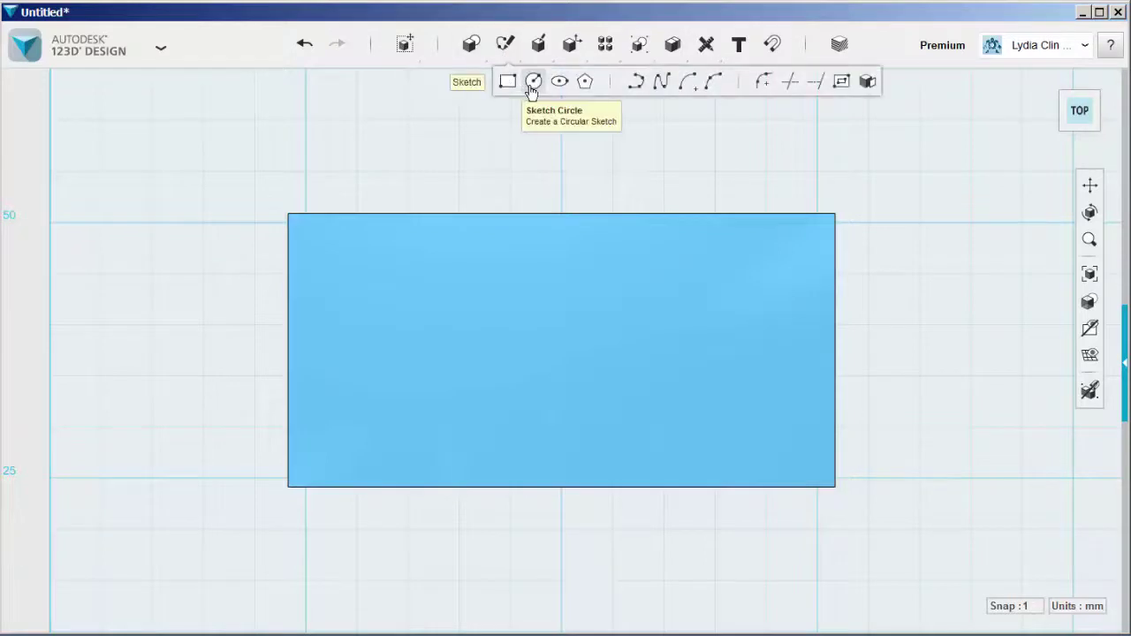
{"action": "left_click", "coordinate": [355, 174]}
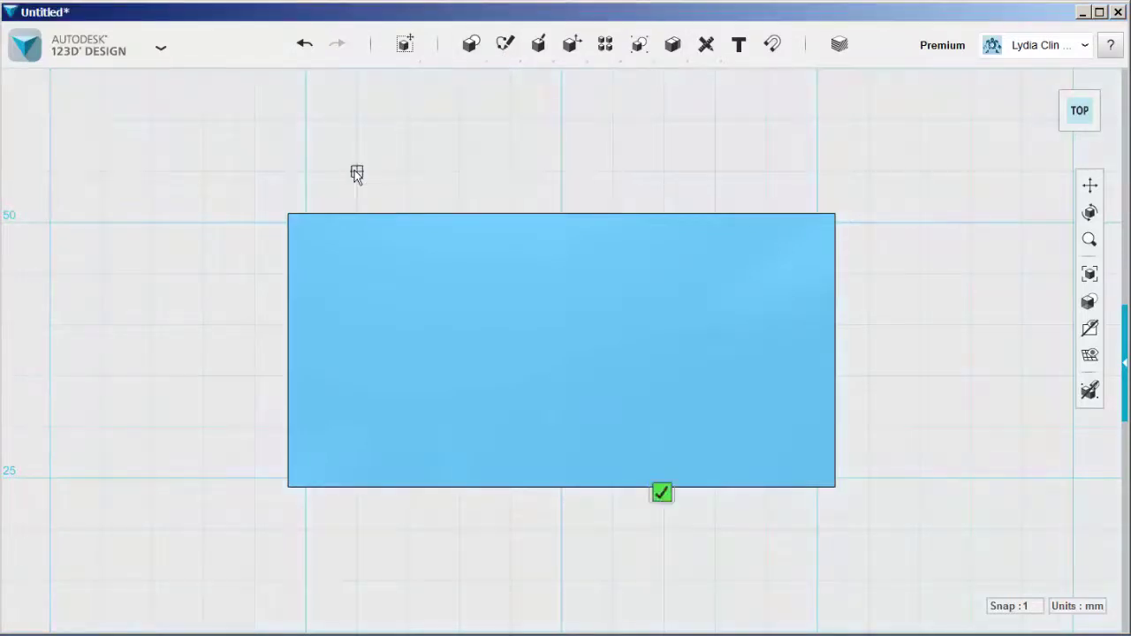
{"action": "left_click", "coordinate": [348, 265]}
{"action": "left_click", "coordinate": [351, 267]}
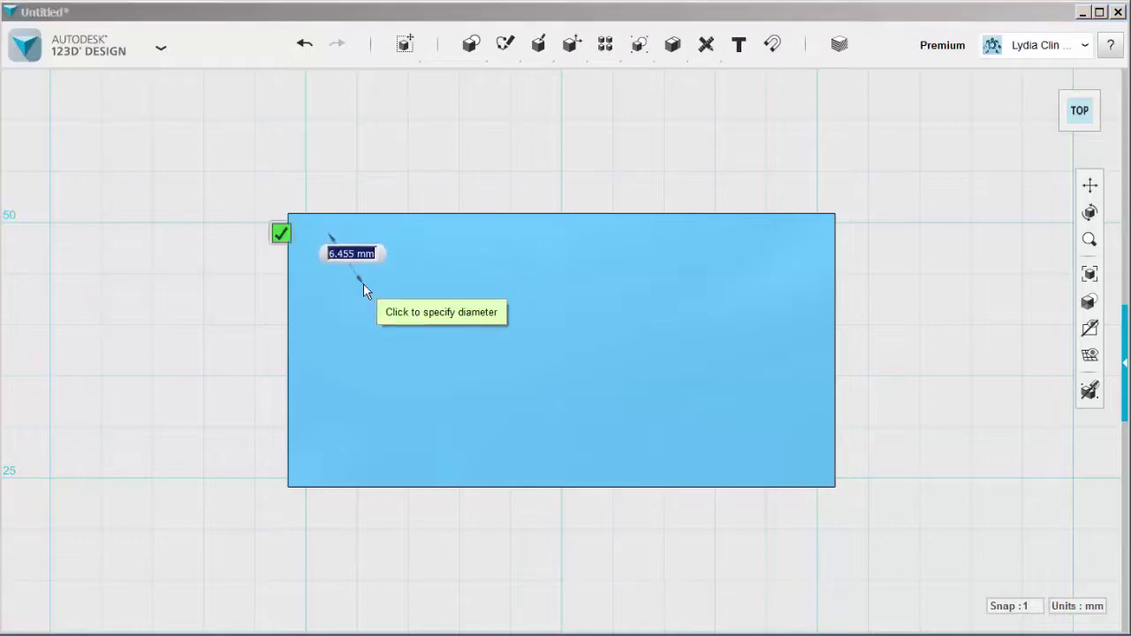
{"action": "left_click", "coordinate": [363, 283]}
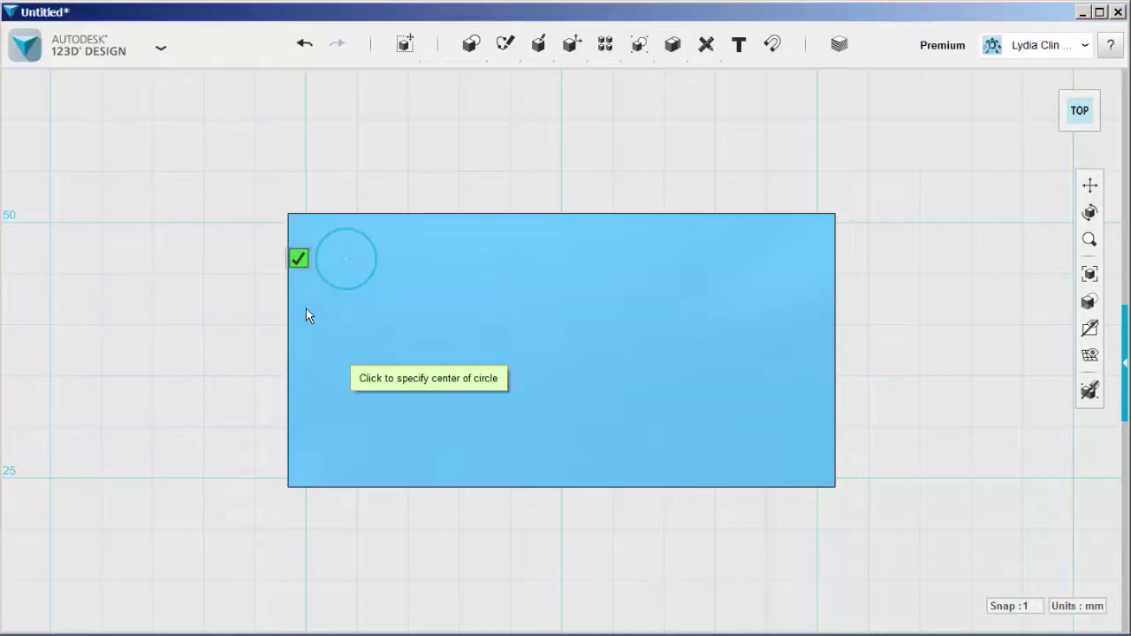
{"action": "left_click", "coordinate": [298, 258]}
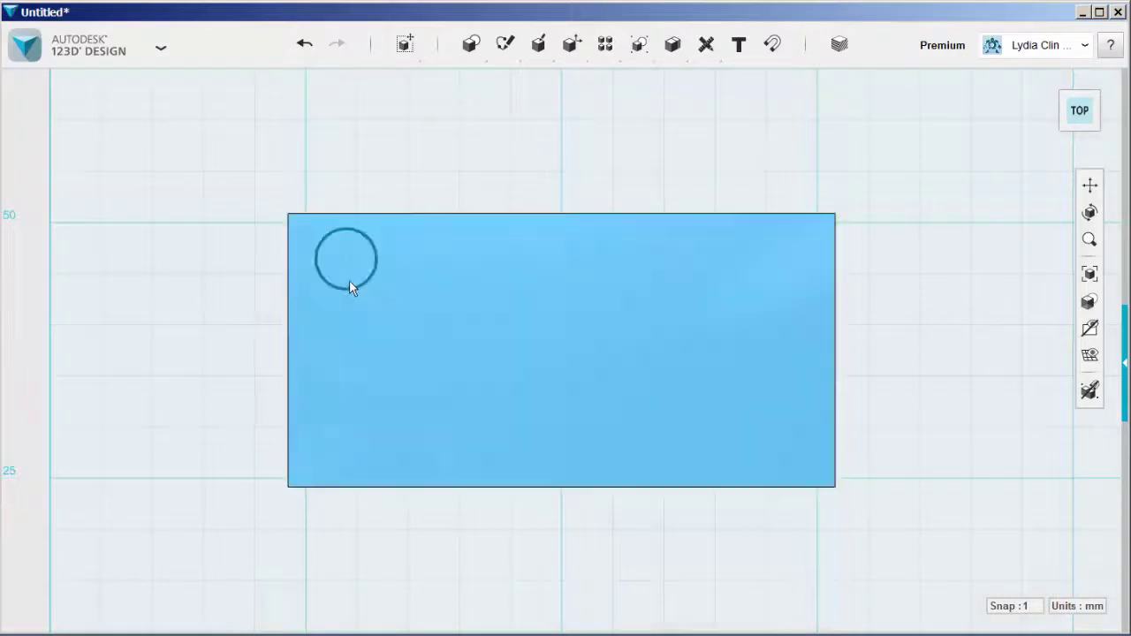
Step: Draw a separate 5 mm straight polyline in the circle's sketch, above the block
{"action": "mouse_move", "coordinate": [505, 49]}
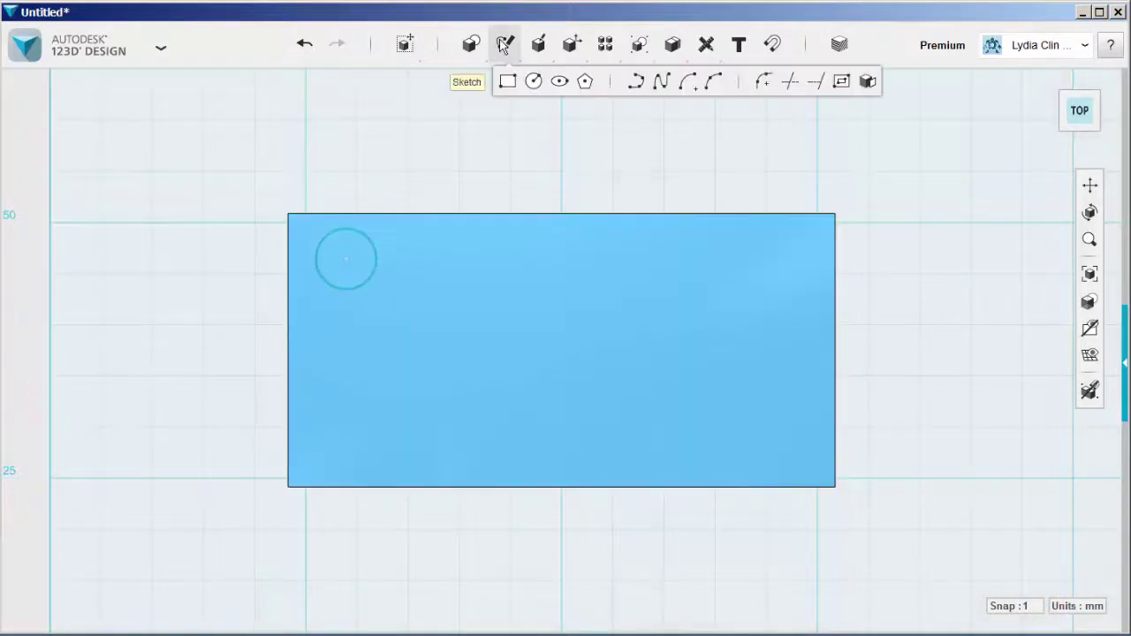
{"action": "left_click", "coordinate": [636, 89]}
{"action": "left_click", "coordinate": [366, 285]}
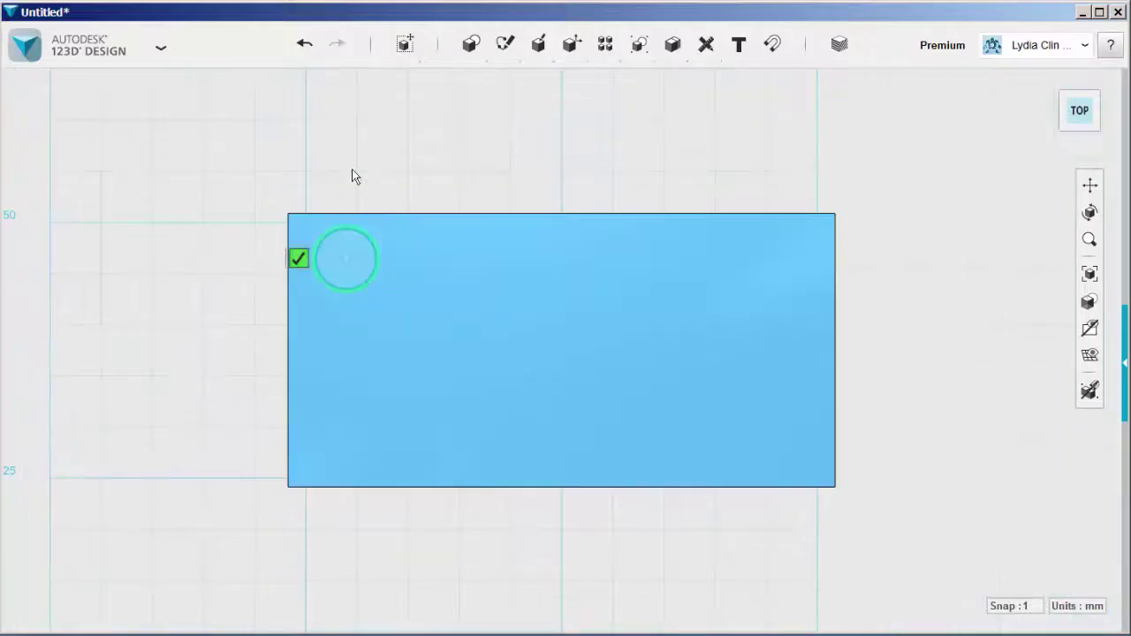
{"action": "left_click", "coordinate": [356, 119]}
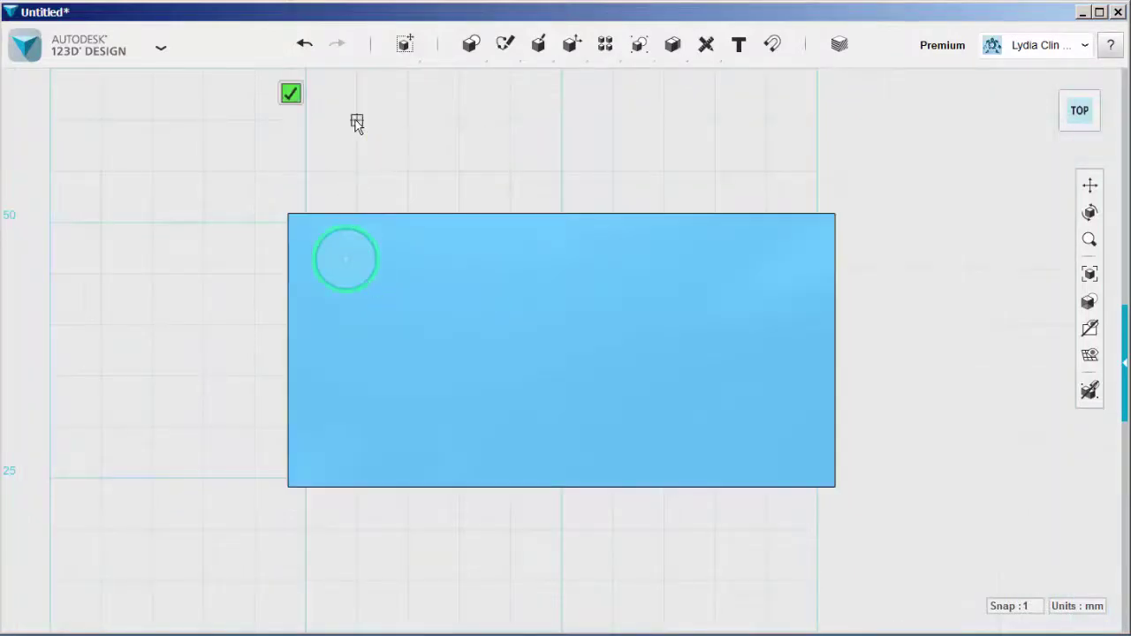
{"action": "left_click", "coordinate": [410, 118]}
{"action": "key", "text": "Escape"}
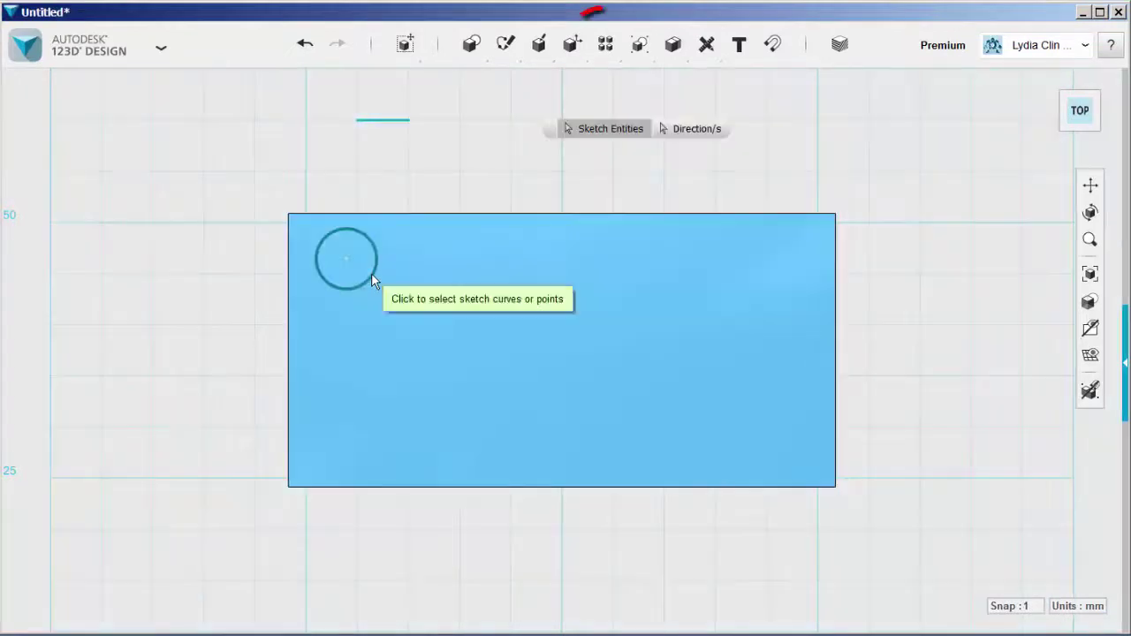
Step: Pattern the circle along the 5 mm line into two rows of four circles across the top face
{"action": "left_click", "coordinate": [688, 128]}
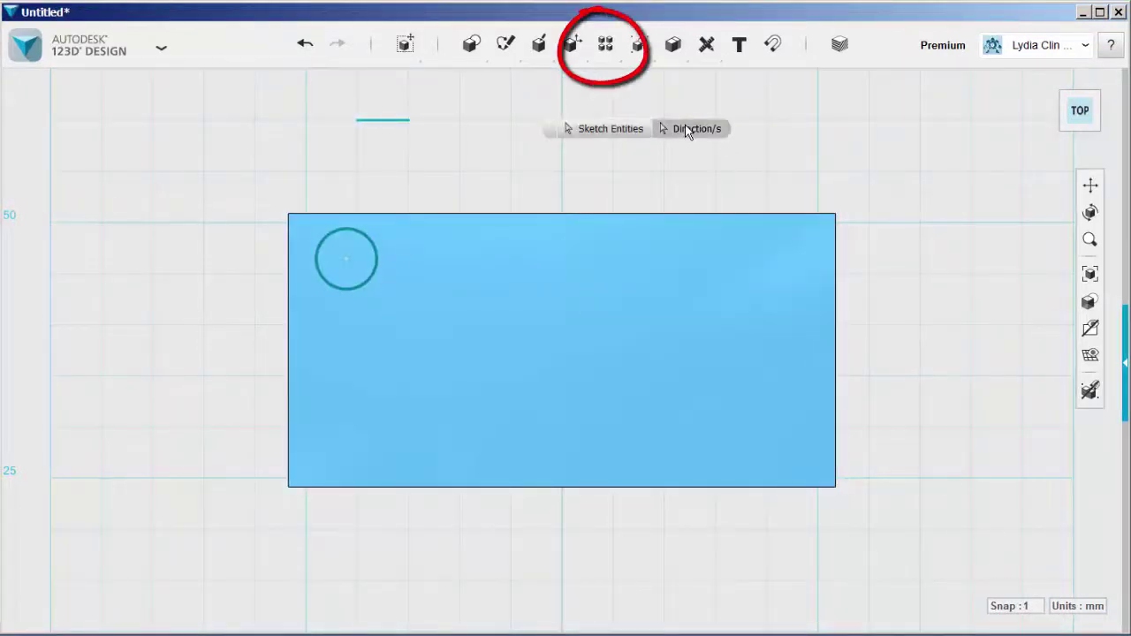
{"action": "left_click", "coordinate": [385, 122]}
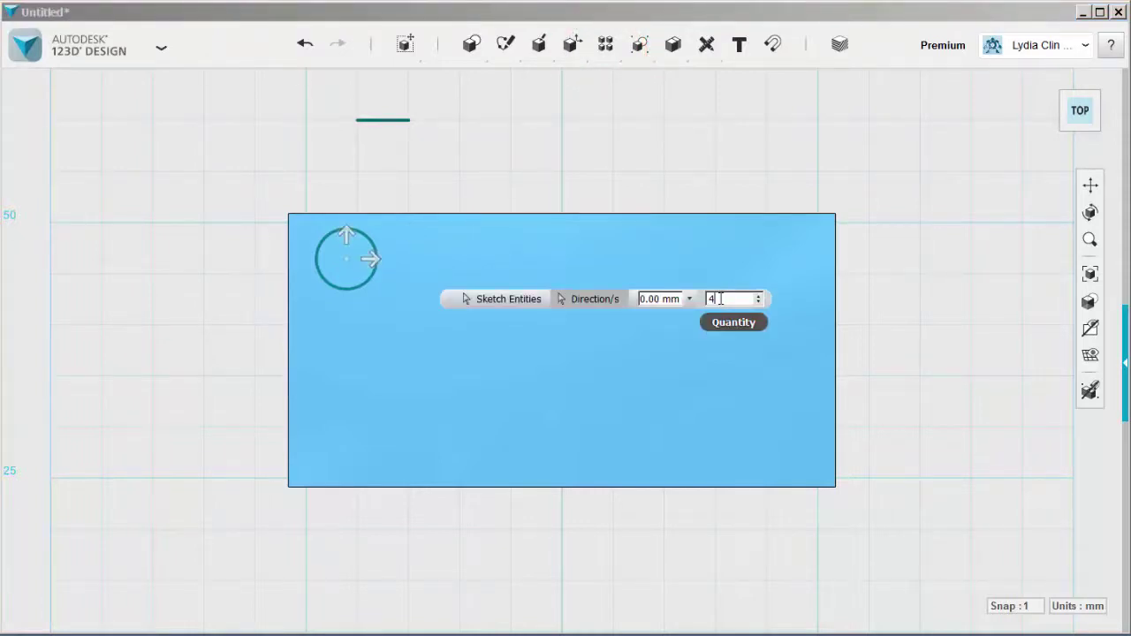
{"action": "left_click_drag", "start_coordinate": [371, 260], "coordinate": [811, 296]}
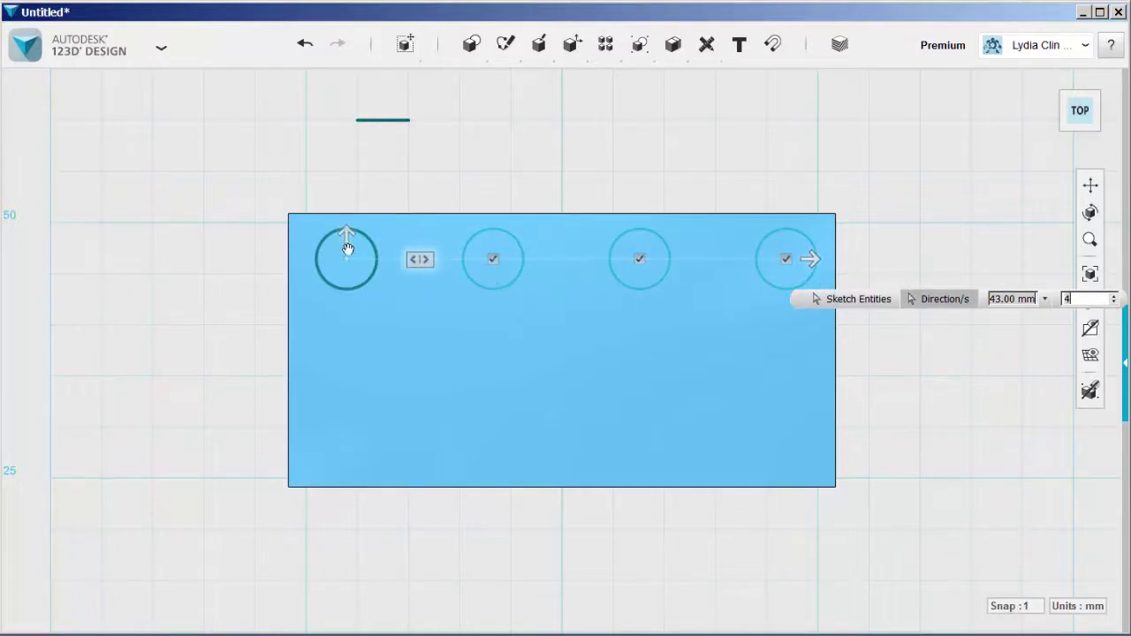
{"action": "left_click_drag", "start_coordinate": [346, 235], "coordinate": [392, 588]}
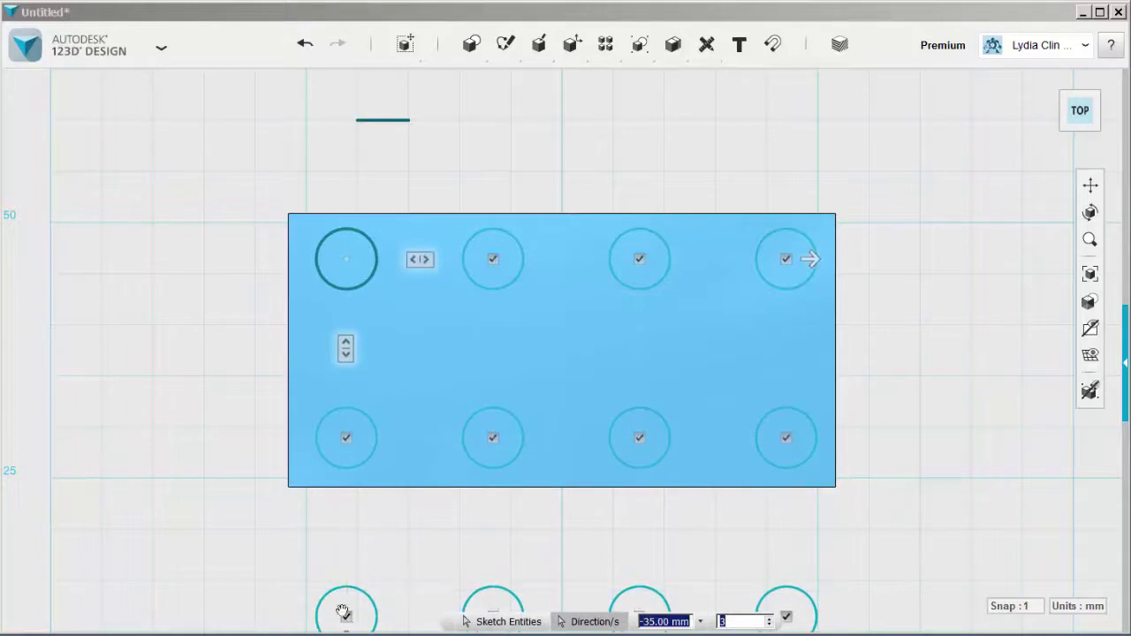
{"action": "scroll", "coordinate": [361, 597], "scroll_direction": "down", "scroll_amount": 1}
{"action": "middle_click_drag", "start_coordinate": [369, 531], "coordinate": [382, 410]}
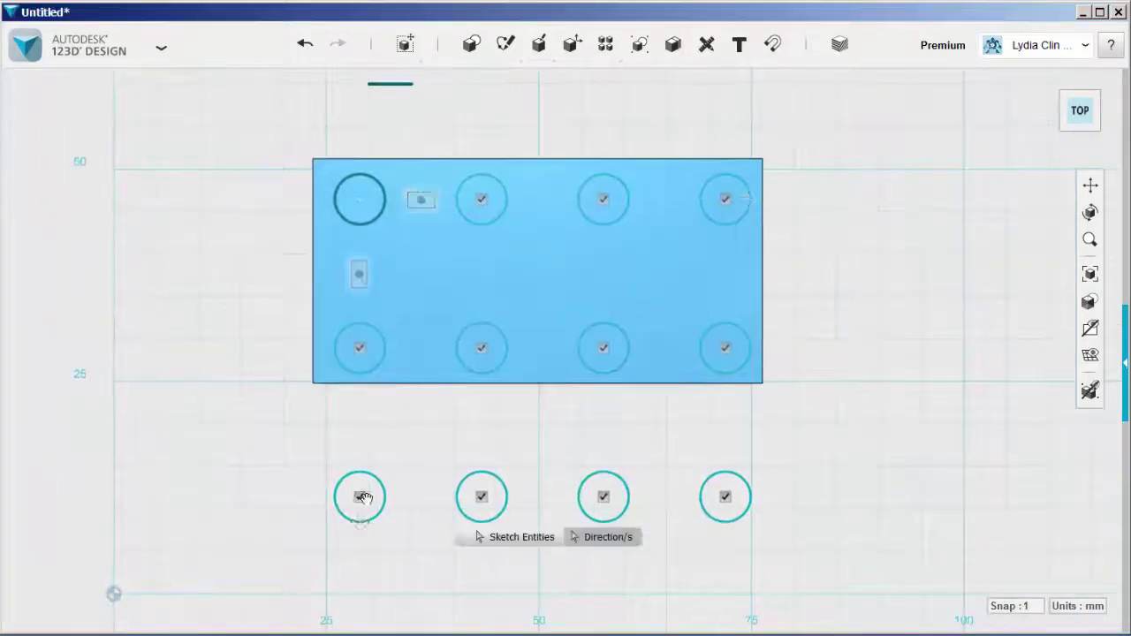
{"action": "left_click", "coordinate": [360, 496]}
{"action": "left_click", "coordinate": [481, 497]}
{"action": "left_click", "coordinate": [605, 498]}
{"action": "left_click", "coordinate": [725, 497]}
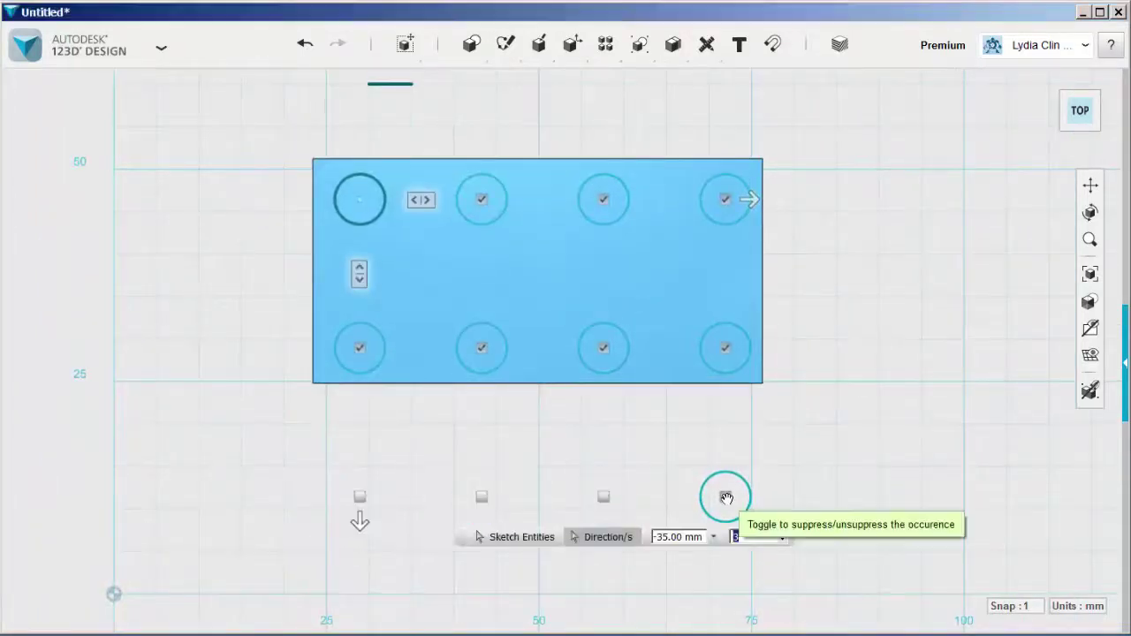
{"action": "left_click", "coordinate": [616, 456]}
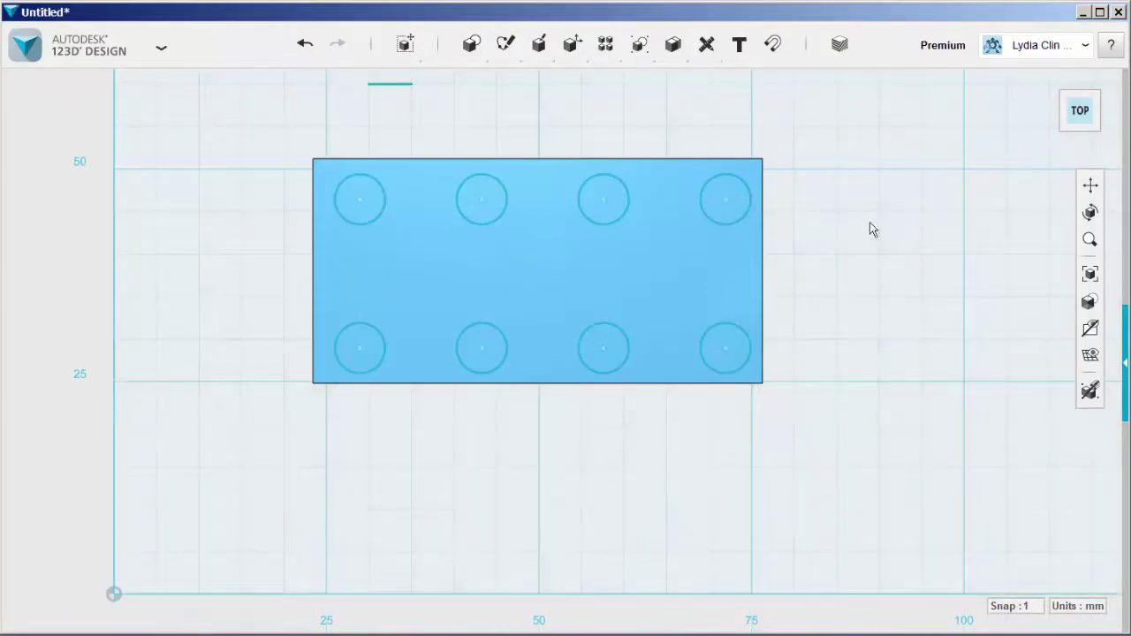
Step: Select all eight stud circles on the block's top face together
{"action": "left_click", "coordinate": [1051, 83]}
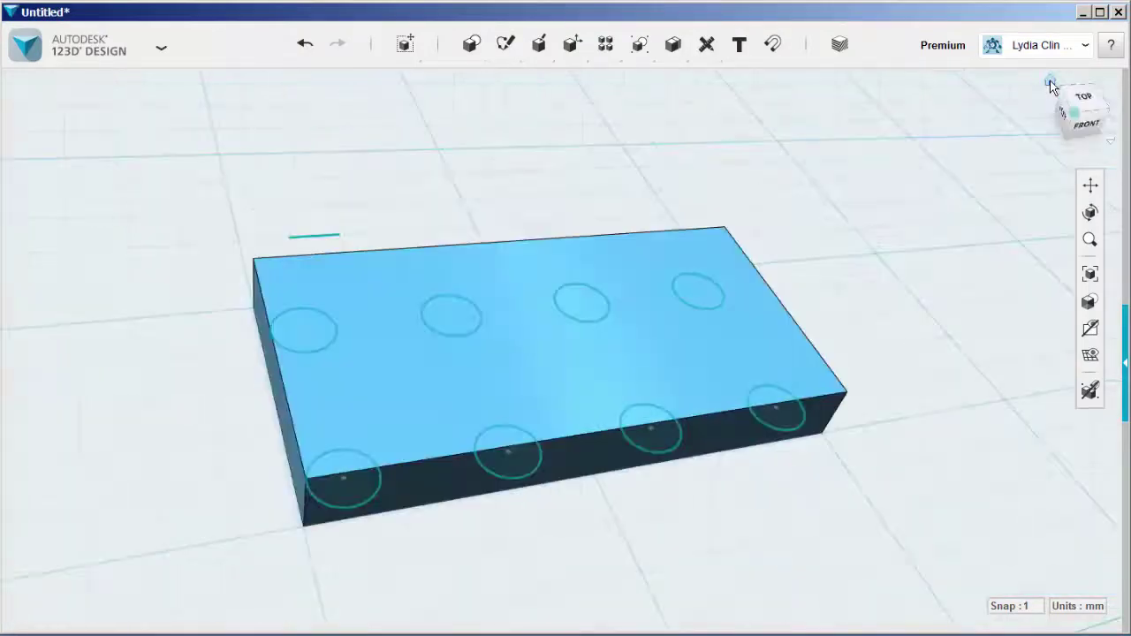
{"action": "right_click_drag", "start_coordinate": [522, 505], "coordinate": [528, 509]}
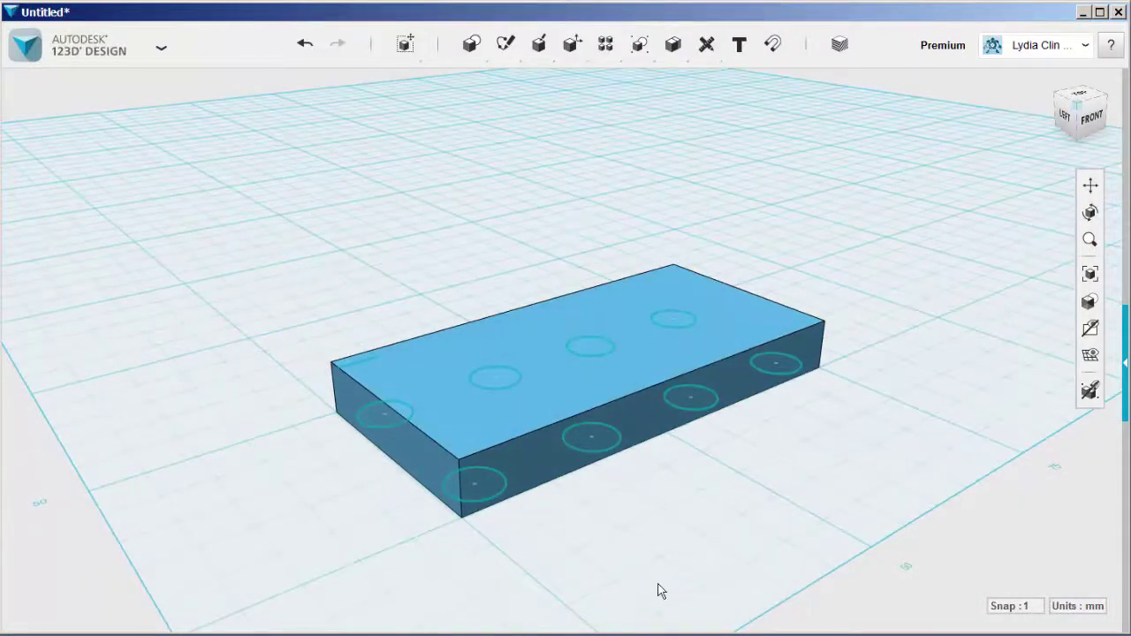
{"action": "right_click_drag", "start_coordinate": [613, 530], "coordinate": [458, 292]}
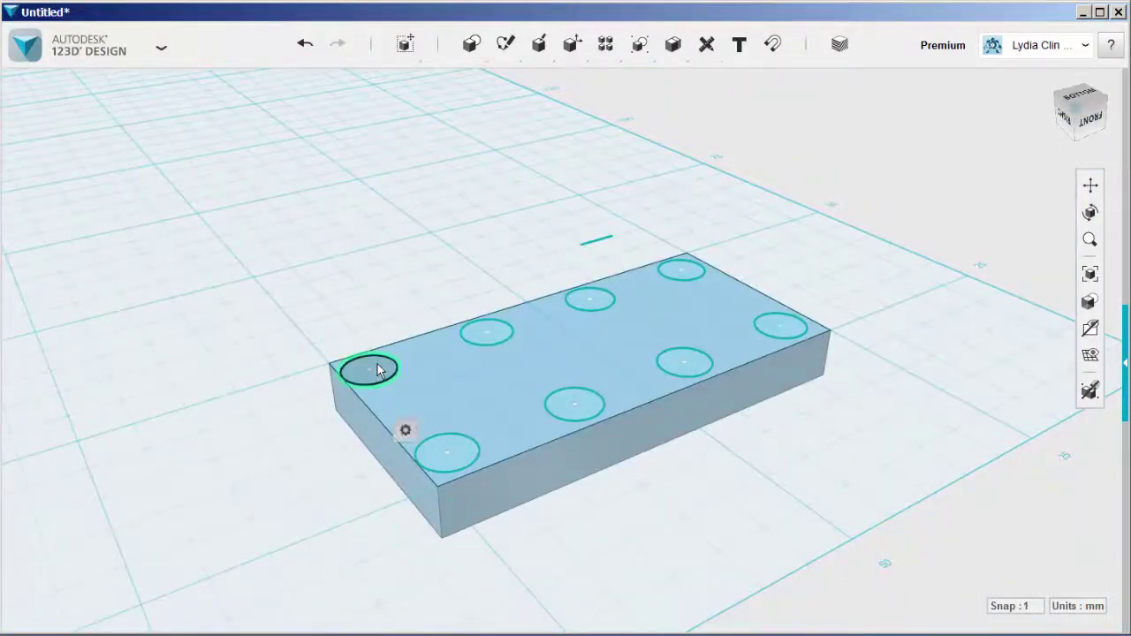
{"action": "left_click", "coordinate": [499, 341], "text": "shift"}
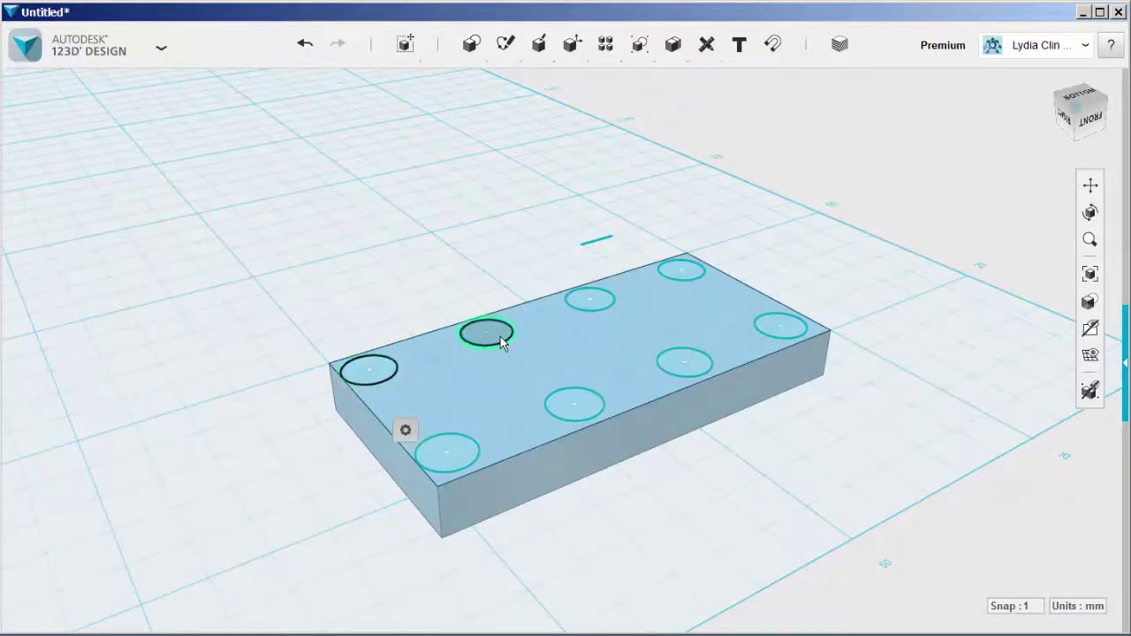
{"action": "left_click", "coordinate": [594, 303], "text": "shift"}
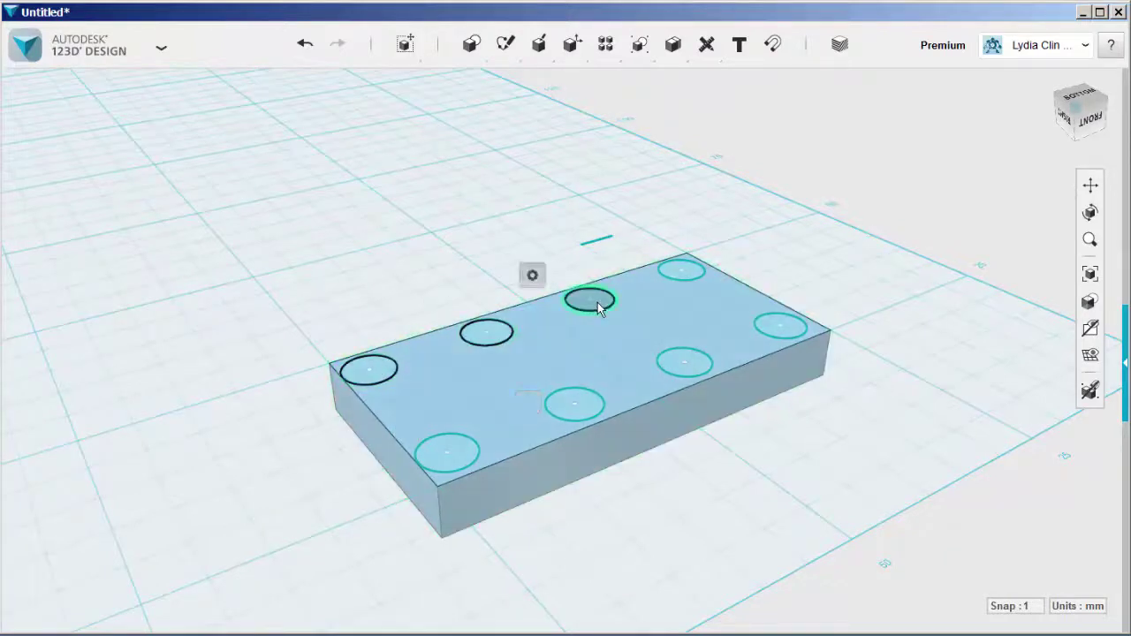
{"action": "left_click", "coordinate": [680, 279], "text": "shift"}
{"action": "left_click", "coordinate": [767, 328], "text": "shift"}
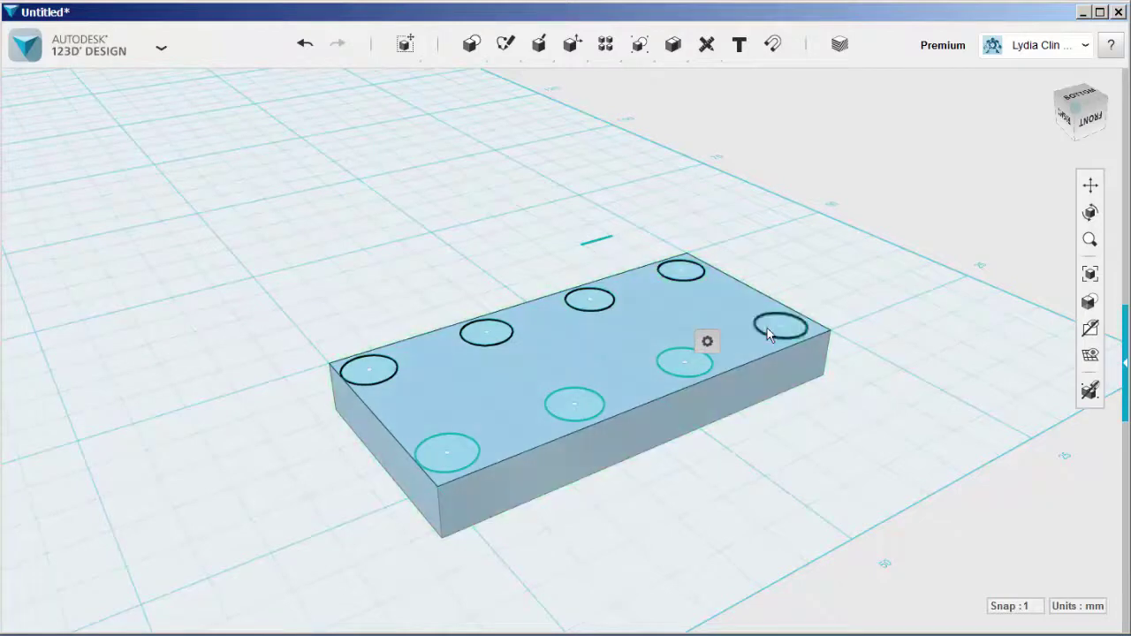
{"action": "left_click", "coordinate": [703, 362], "text": "shift"}
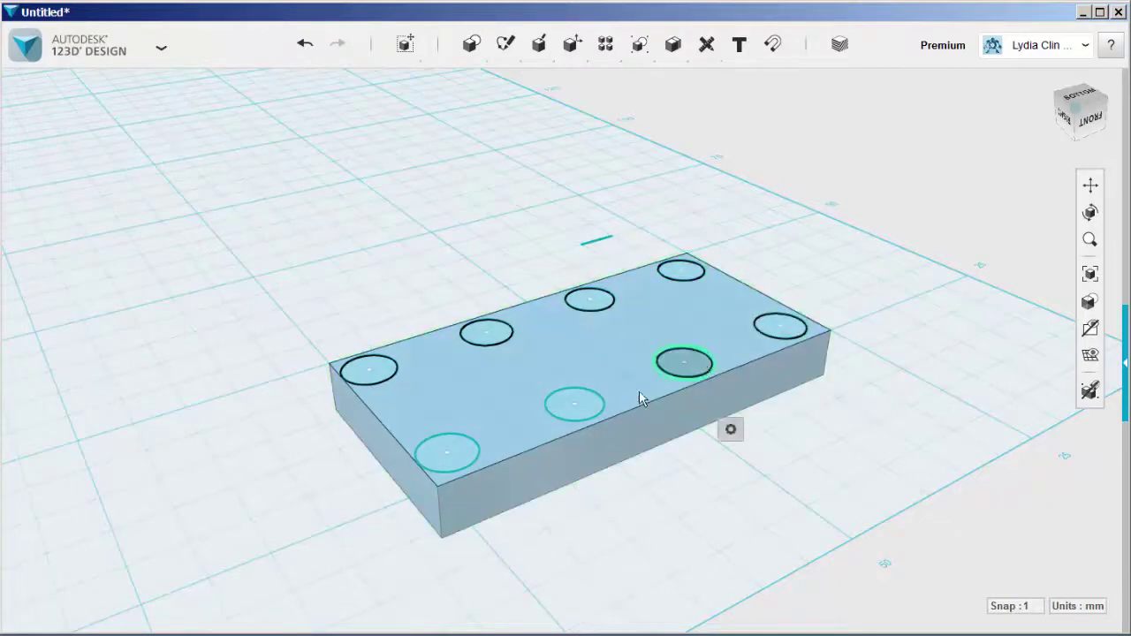
{"action": "left_click", "coordinate": [583, 412], "text": "shift"}
{"action": "left_click", "coordinate": [448, 453], "text": "shift"}
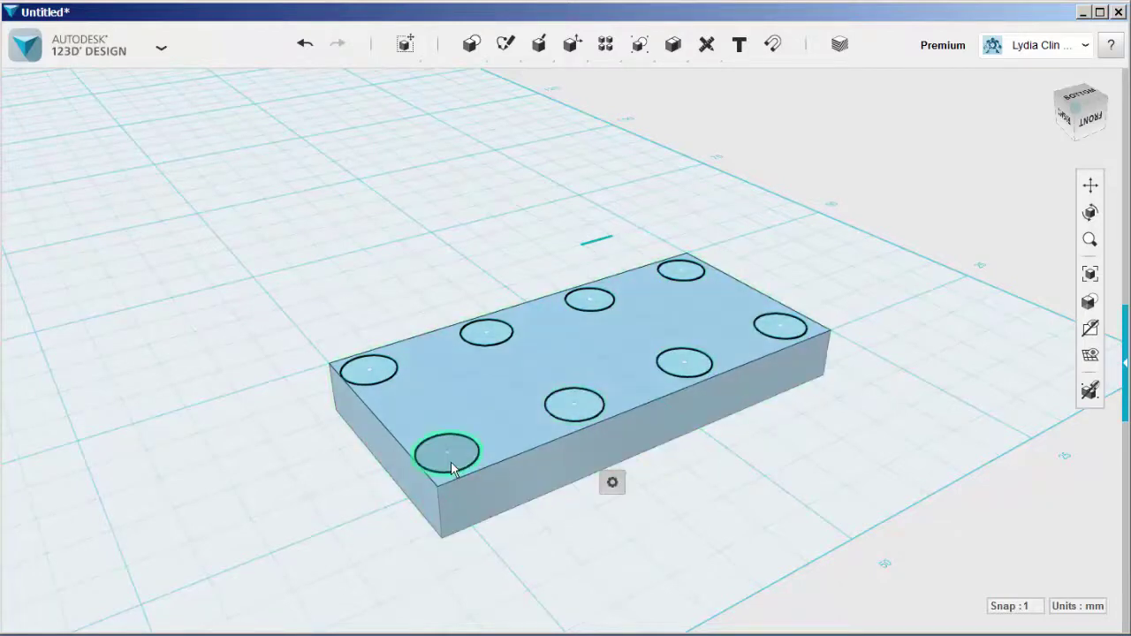
Step: Extrude the eight selected circles 2 mm upward into studs on the brick
{"action": "mouse_move", "coordinate": [479, 527]}
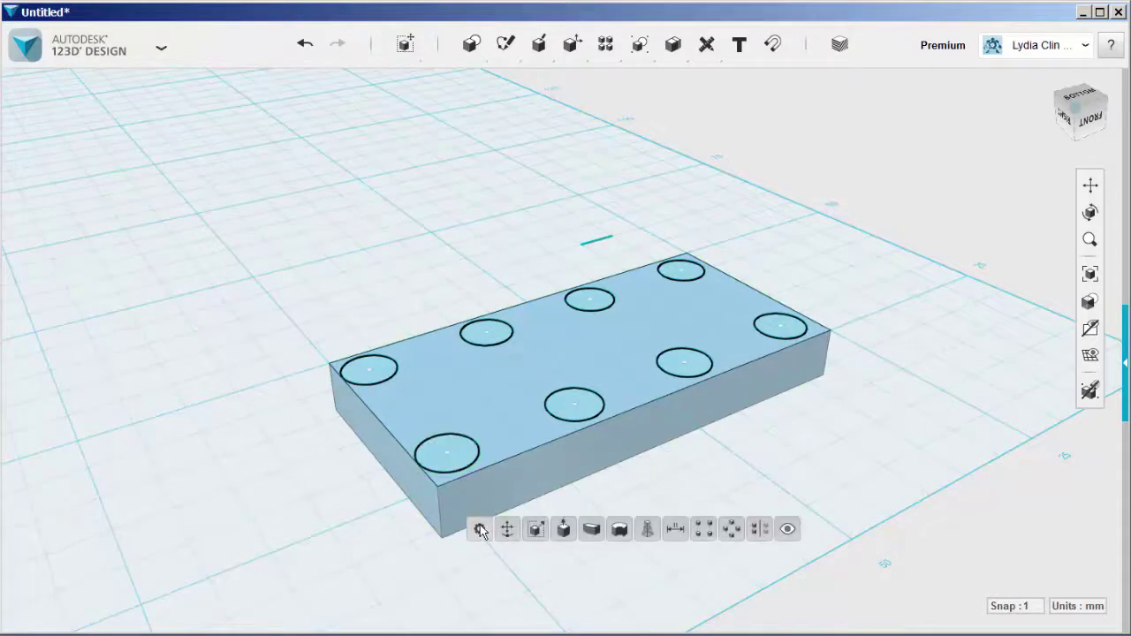
{"action": "left_click", "coordinate": [564, 529]}
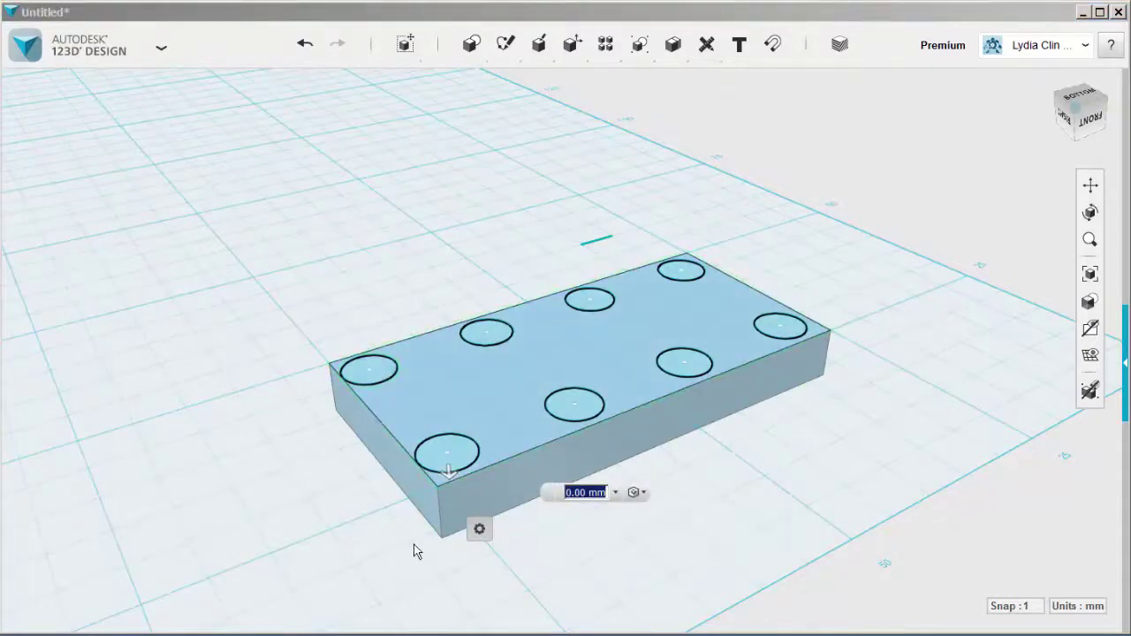
{"action": "left_click_drag", "start_coordinate": [444, 464], "coordinate": [446, 460]}
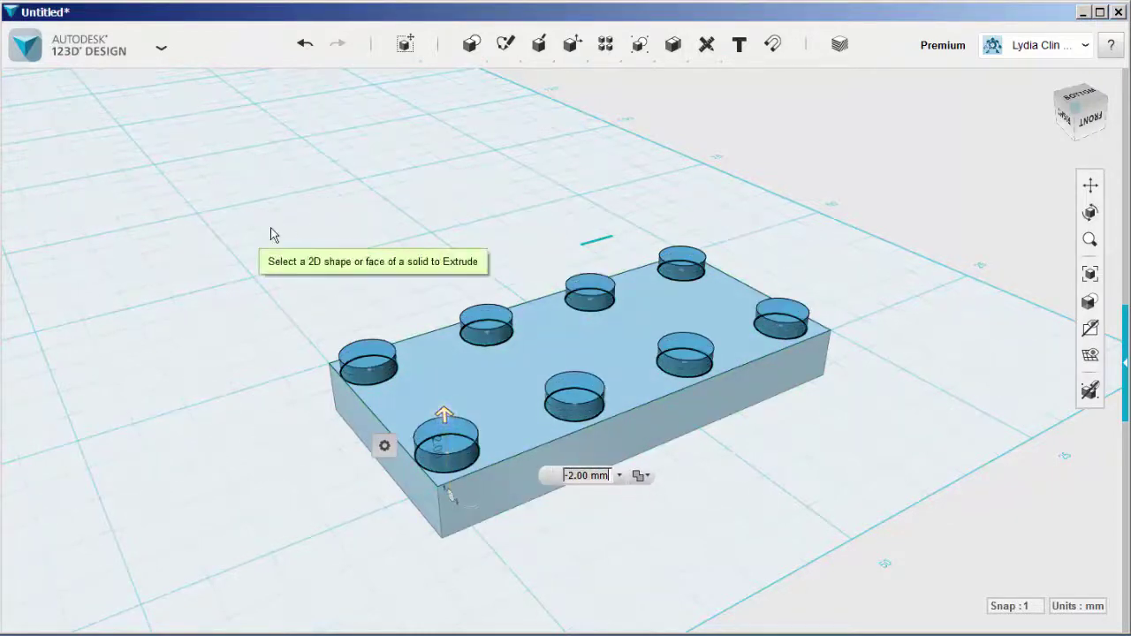
{"action": "left_click", "coordinate": [198, 256]}
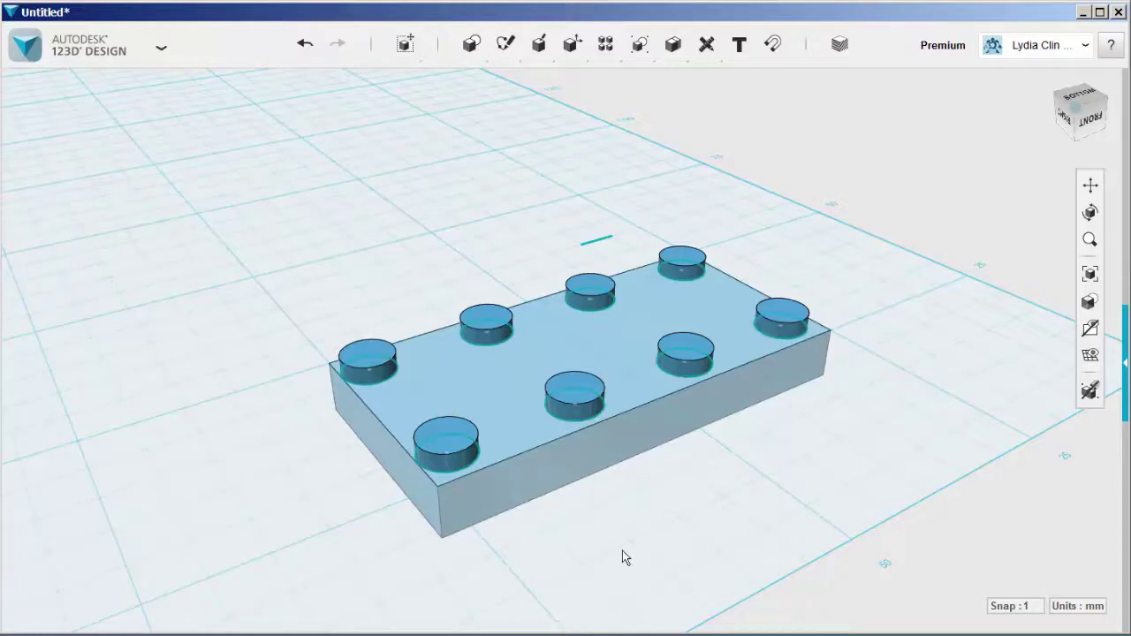
{"action": "right_click_drag", "start_coordinate": [623, 550], "coordinate": [558, 347]}
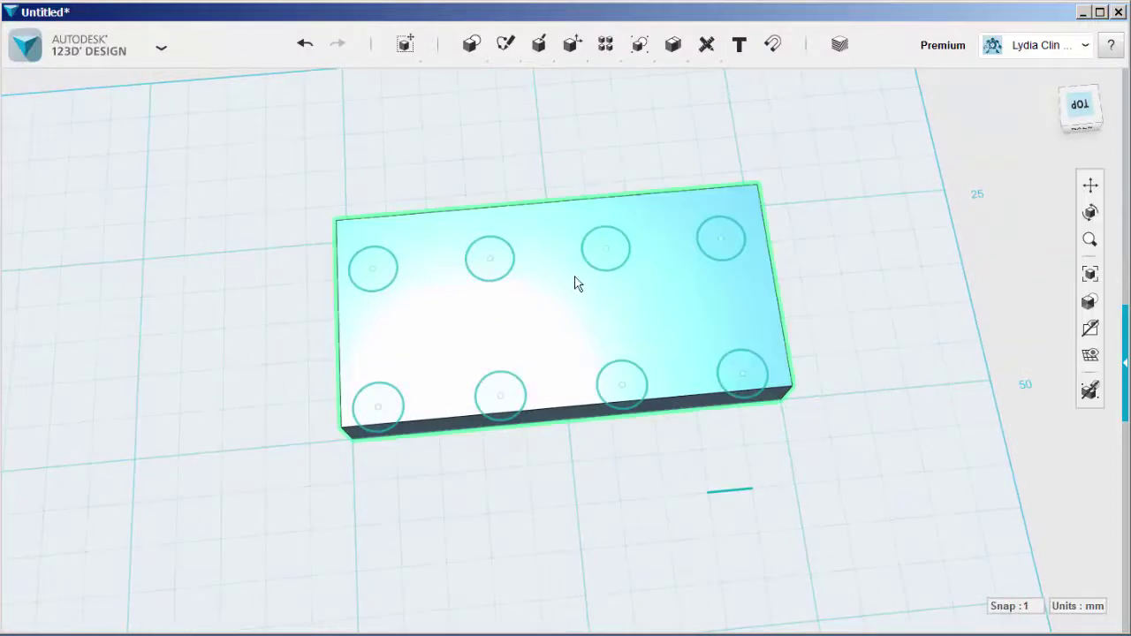
Step: Shell the brick from its bottom face, leaving about 1 mm thick walls
{"action": "left_click", "coordinate": [537, 228]}
{"action": "left_click", "coordinate": [535, 225]}
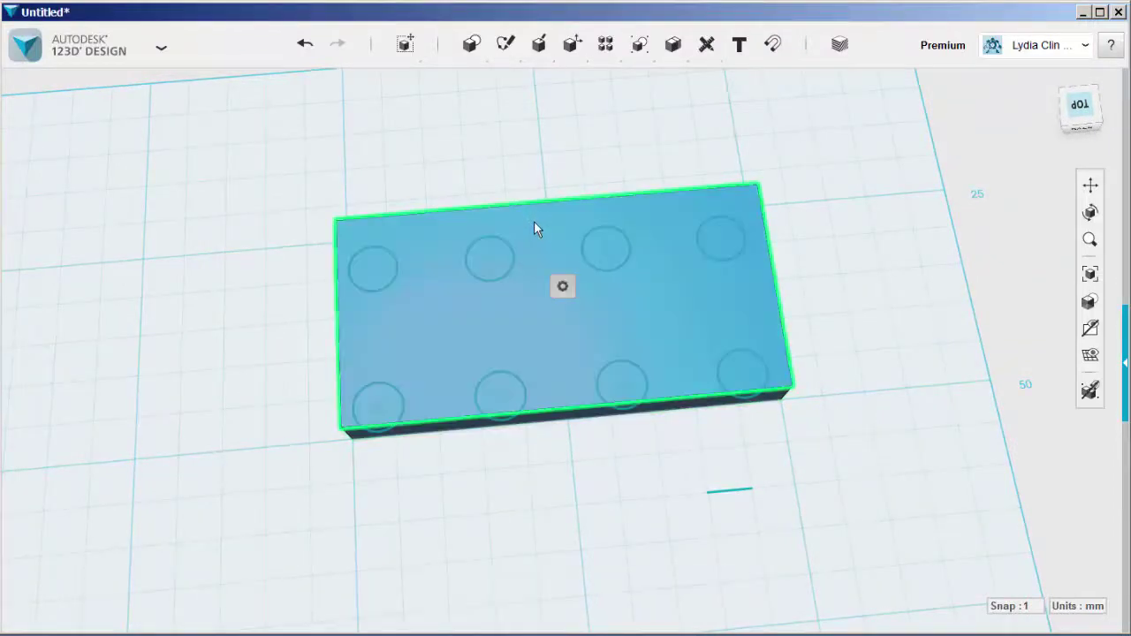
{"action": "mouse_move", "coordinate": [562, 286]}
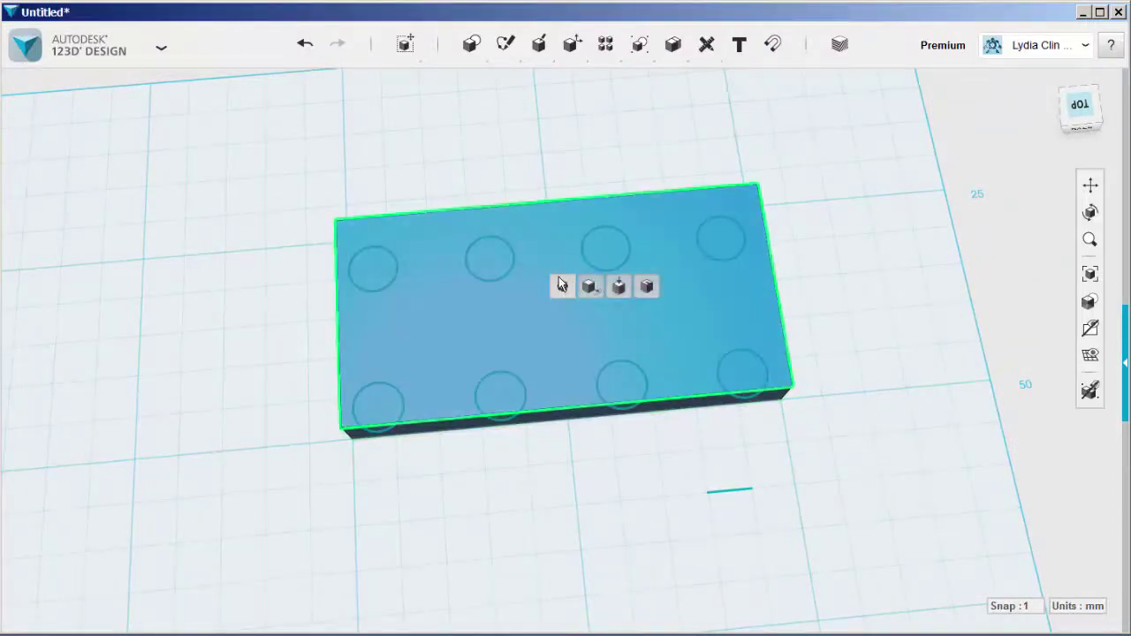
{"action": "left_click", "coordinate": [651, 290]}
{"action": "scroll", "coordinate": [543, 264], "scroll_direction": "up", "scroll_amount": 2}
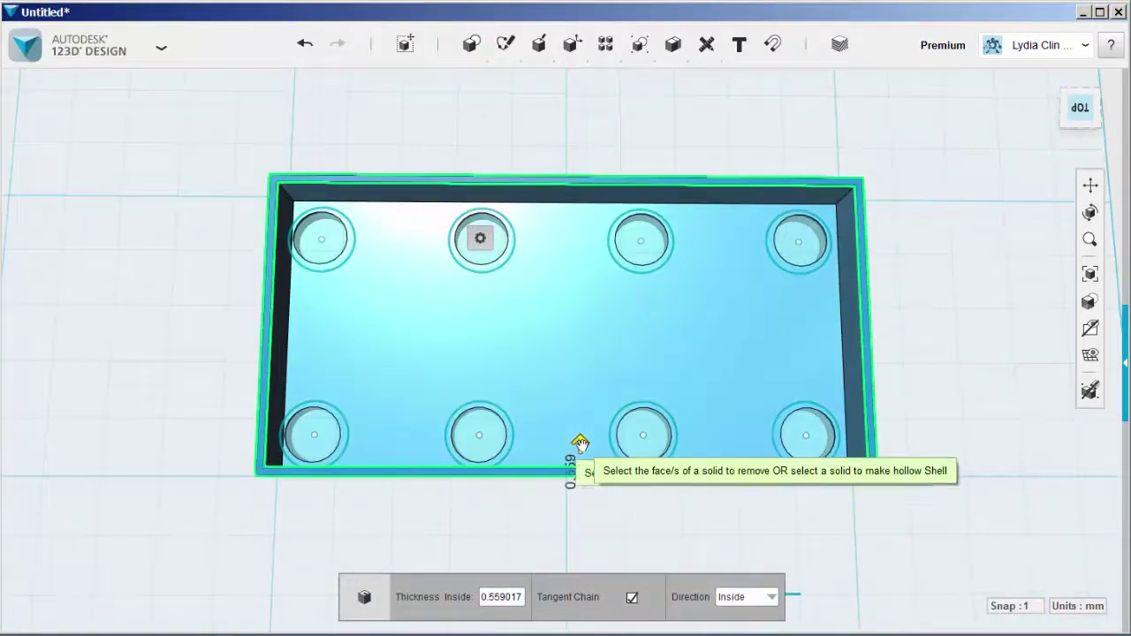
{"action": "left_click_drag", "start_coordinate": [578, 439], "coordinate": [580, 437]}
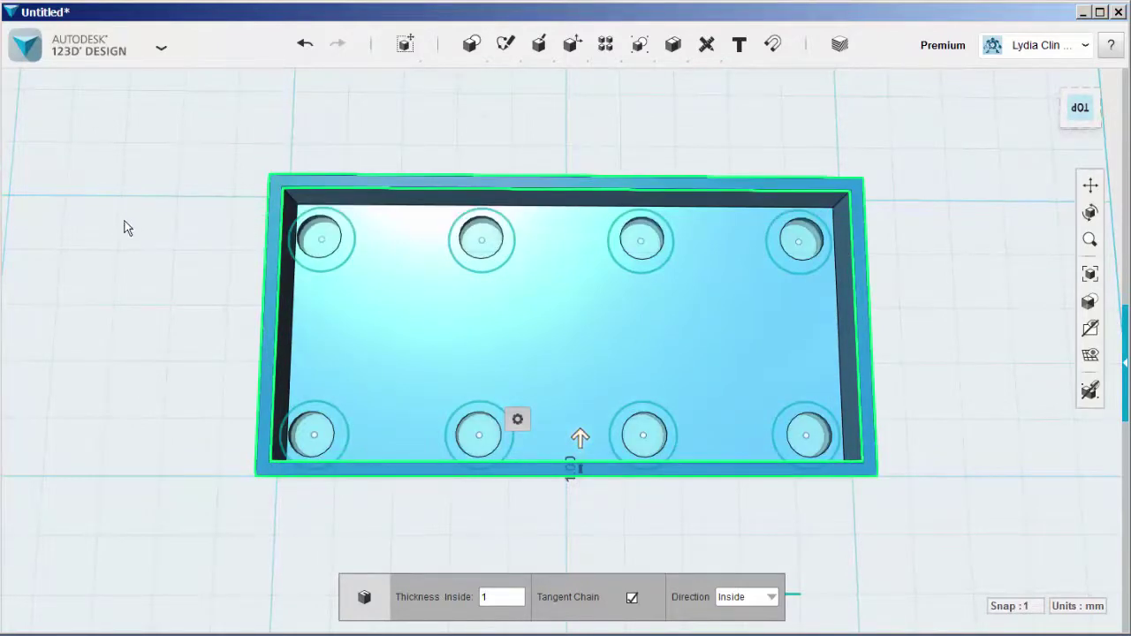
{"action": "left_click", "coordinate": [601, 265]}
{"action": "right_click_drag", "start_coordinate": [601, 265], "coordinate": [1074, 353]}
Step: Hide sketch outlines and select the brick in Bottom view
{"action": "mouse_move", "coordinate": [1089, 354]}
{"action": "left_click", "coordinate": [1017, 387]}
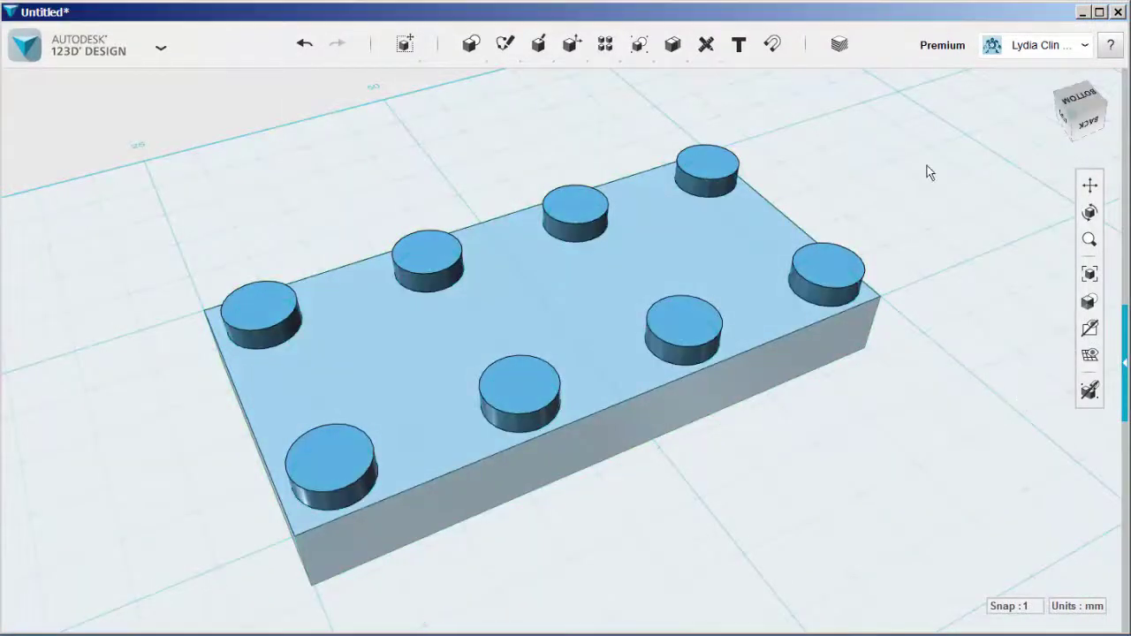
{"action": "left_click", "coordinate": [1076, 102]}
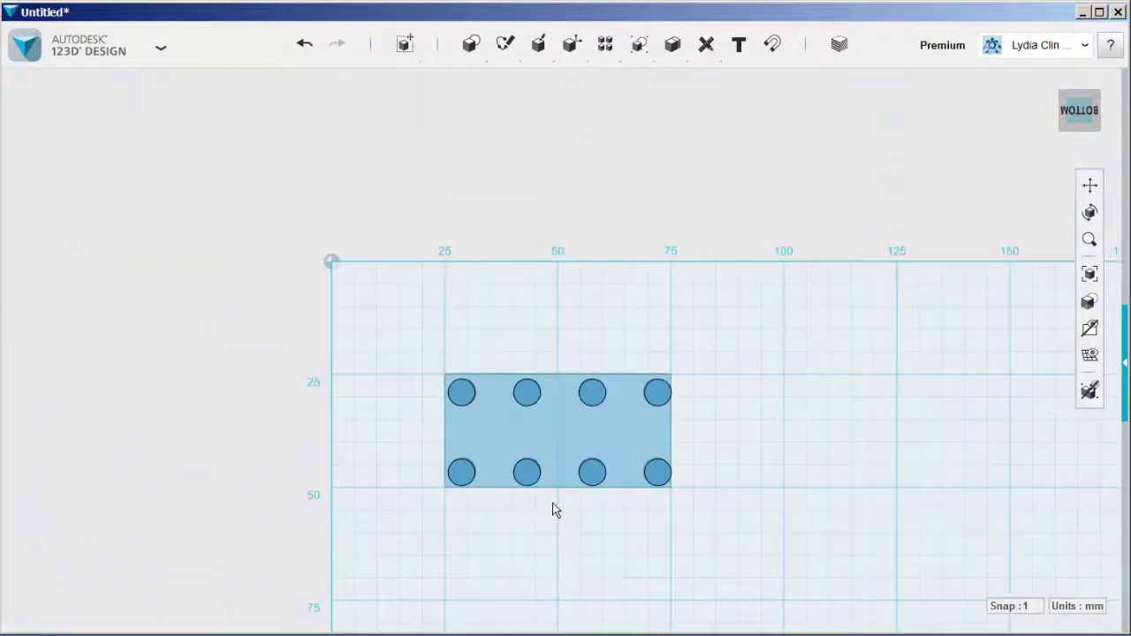
{"action": "left_click", "coordinate": [533, 422]}
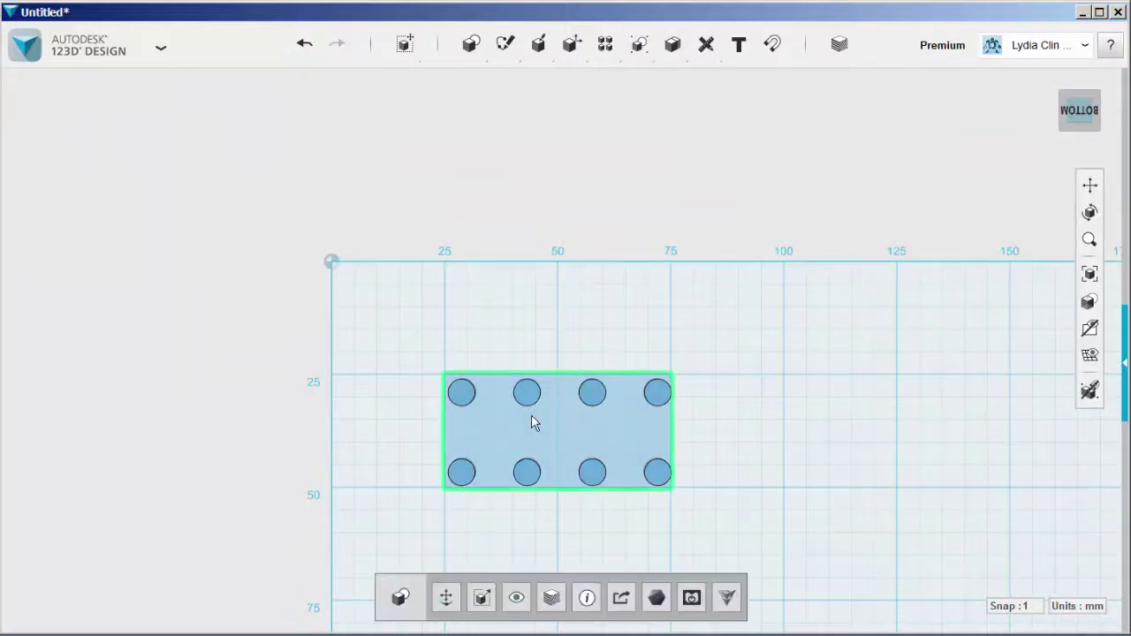
Step: Rectangular-pattern the brick: 3 across along its top edge, 2 rows spaced 40 mm
{"action": "mouse_move", "coordinate": [606, 44]}
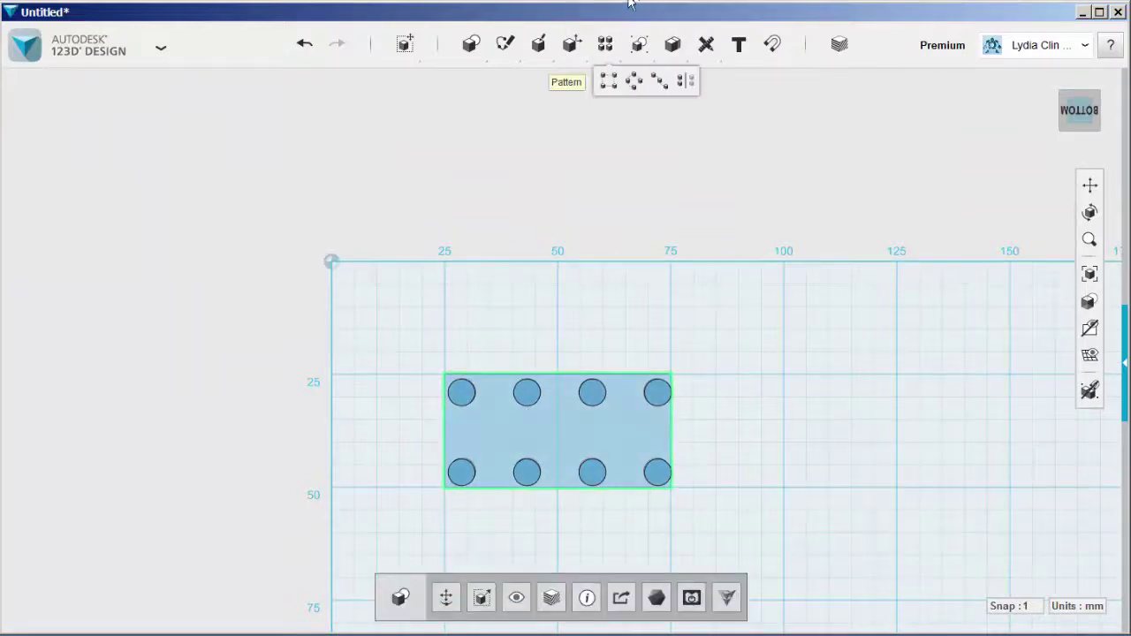
{"action": "left_click", "coordinate": [608, 82]}
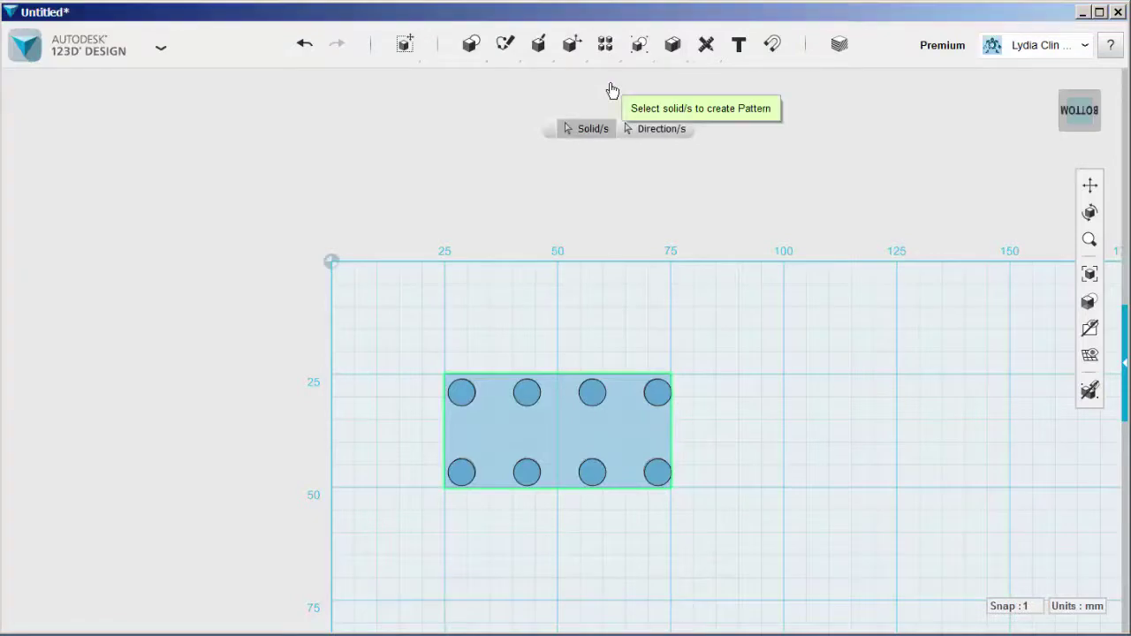
{"action": "left_click", "coordinate": [650, 131]}
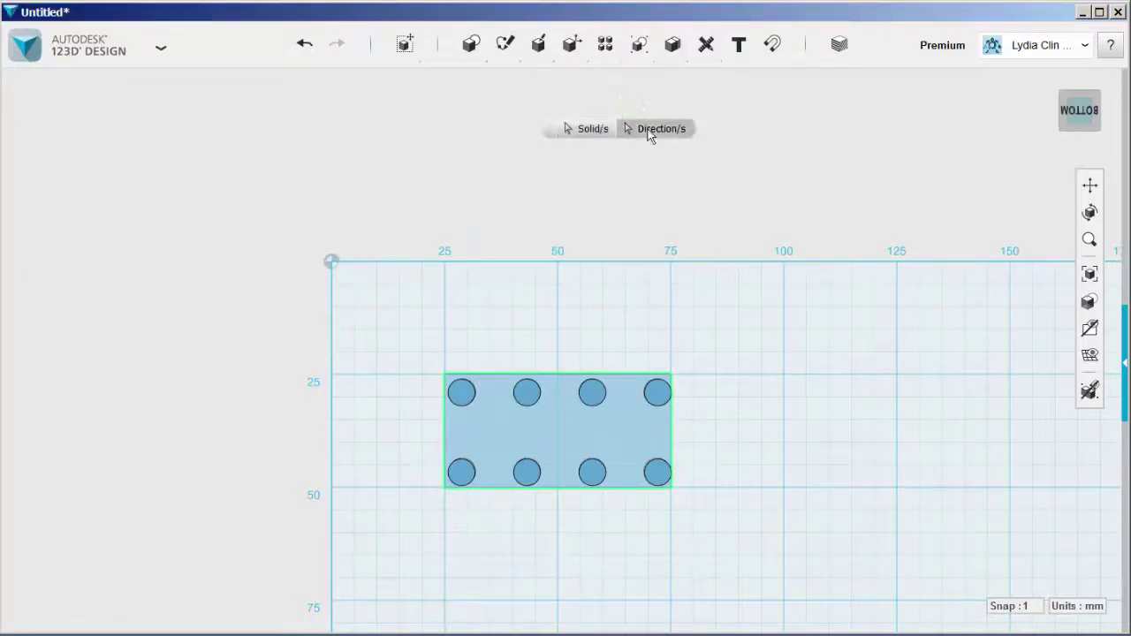
{"action": "left_click", "coordinate": [563, 375]}
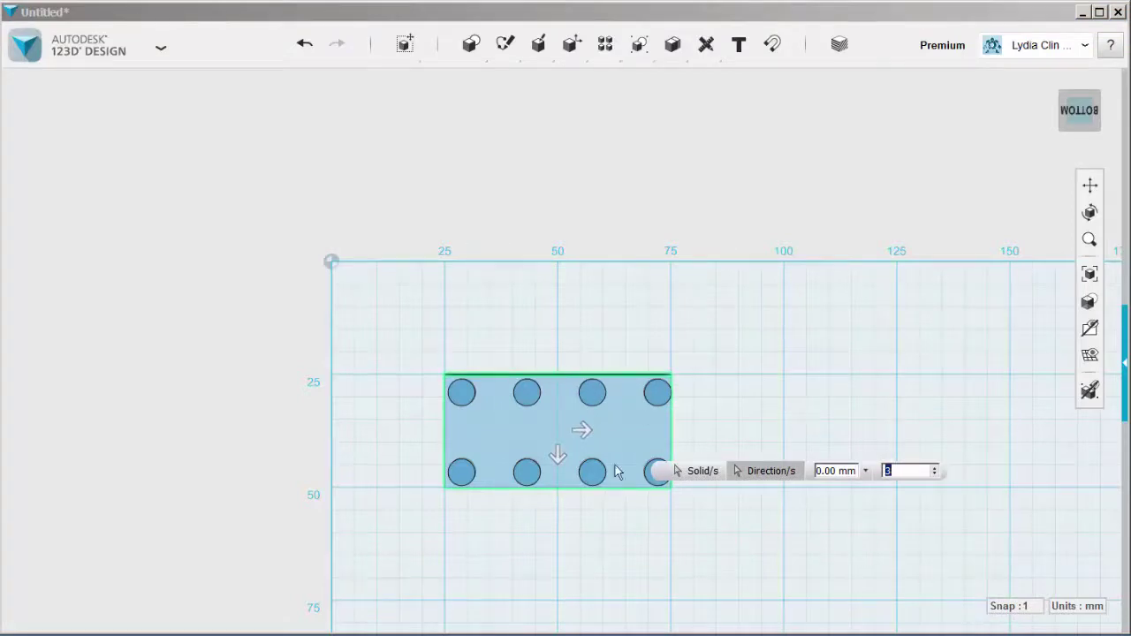
{"action": "left_click_drag", "start_coordinate": [582, 431], "coordinate": [1123, 538]}
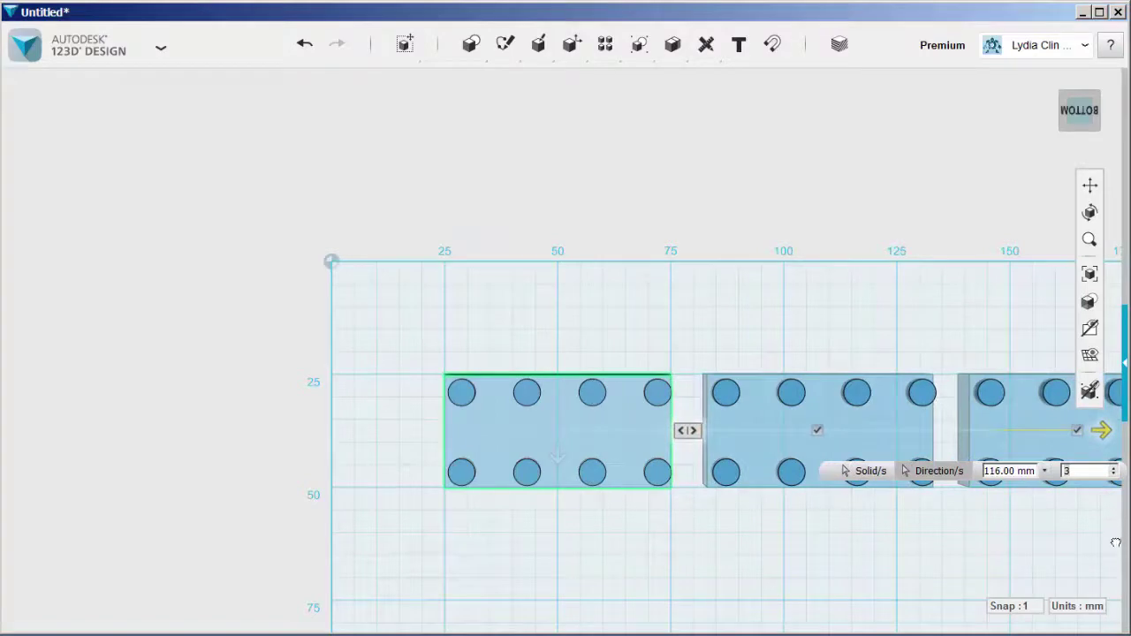
{"action": "middle_click_drag", "start_coordinate": [665, 292], "coordinate": [407, 141]}
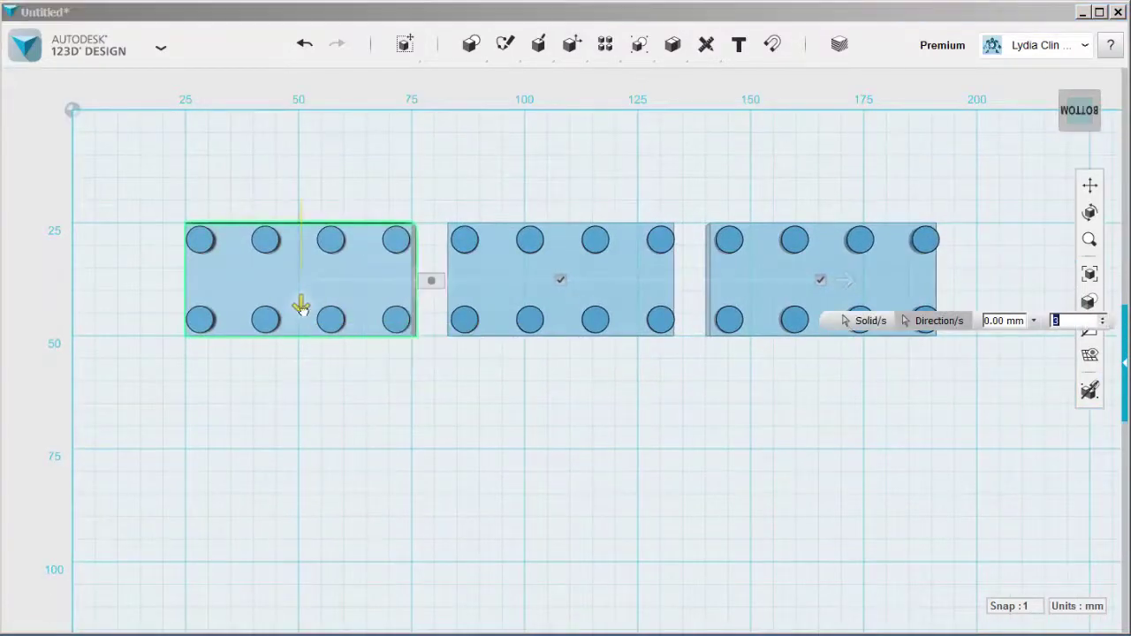
{"action": "left_click_drag", "start_coordinate": [301, 313], "coordinate": [310, 350]}
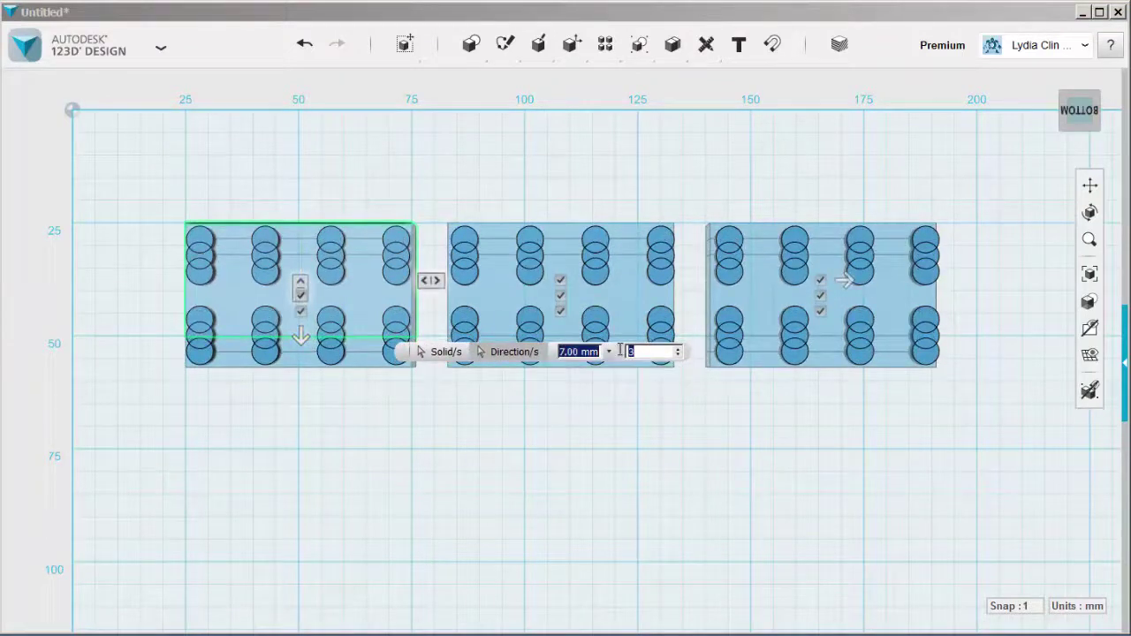
{"action": "key", "text": "BackSpace"}
{"action": "type", "text": "2"}
{"action": "left_click_drag", "start_coordinate": [322, 397], "coordinate": [324, 484]}
Step: Apply the six-brick pattern, then sketch a large base-plate rectangle on the grid beside them
{"action": "left_click", "coordinate": [118, 399]}
{"action": "scroll", "coordinate": [197, 426], "scroll_direction": "down", "scroll_amount": 5}
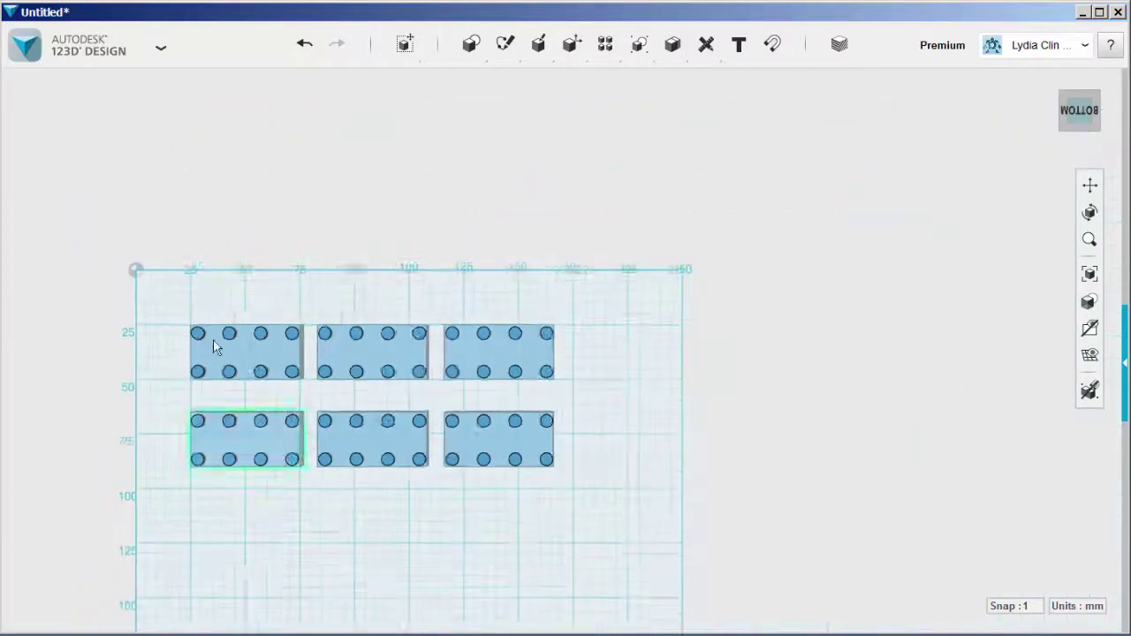
{"action": "middle_click_drag", "start_coordinate": [210, 327], "coordinate": [365, 398]}
{"action": "mouse_move", "coordinate": [504, 49]}
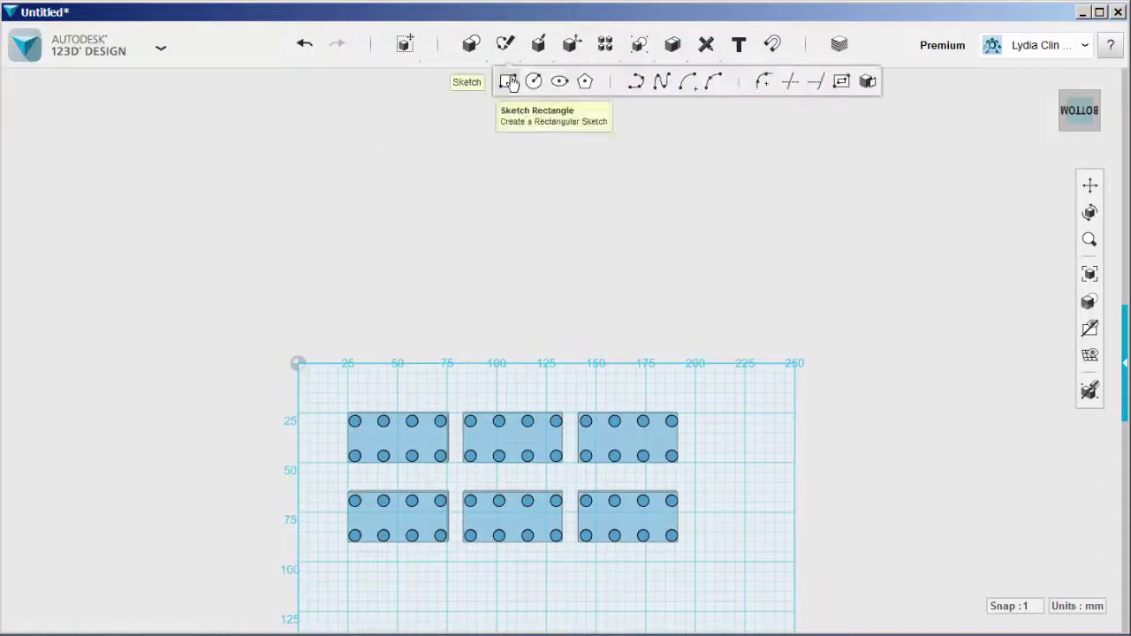
{"action": "left_click", "coordinate": [509, 83]}
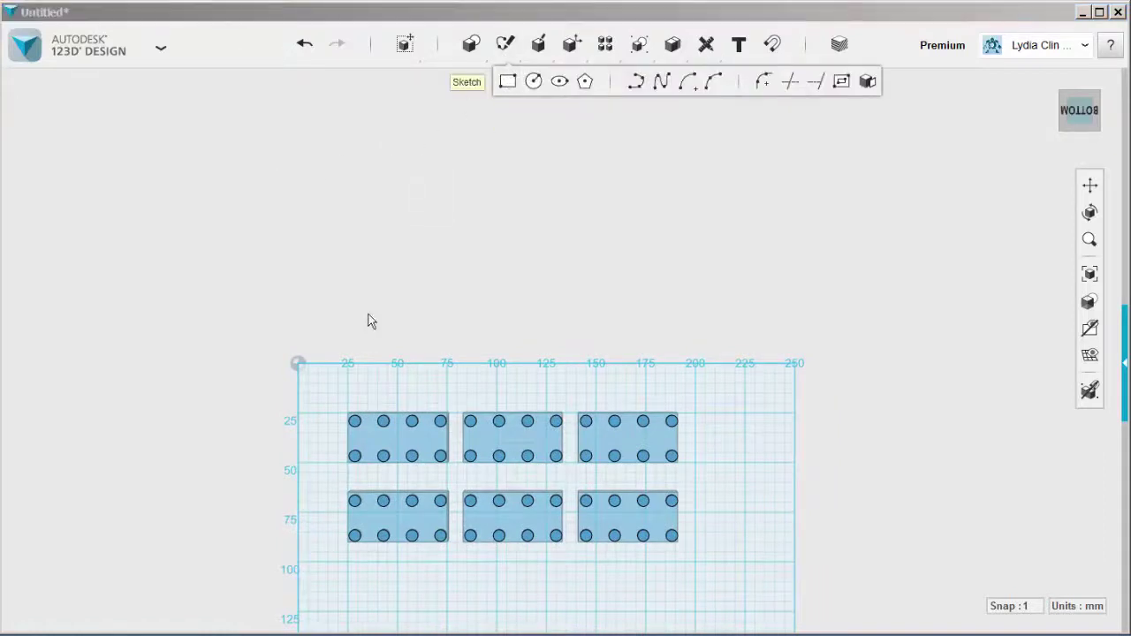
{"action": "left_click", "coordinate": [352, 358]}
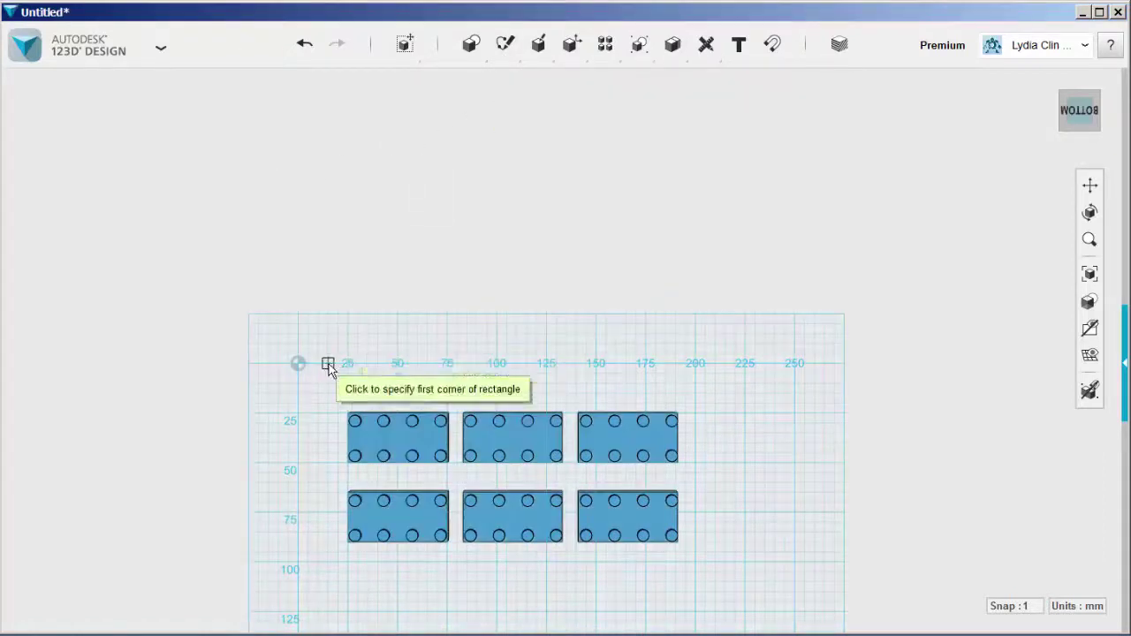
{"action": "left_click", "coordinate": [329, 371]}
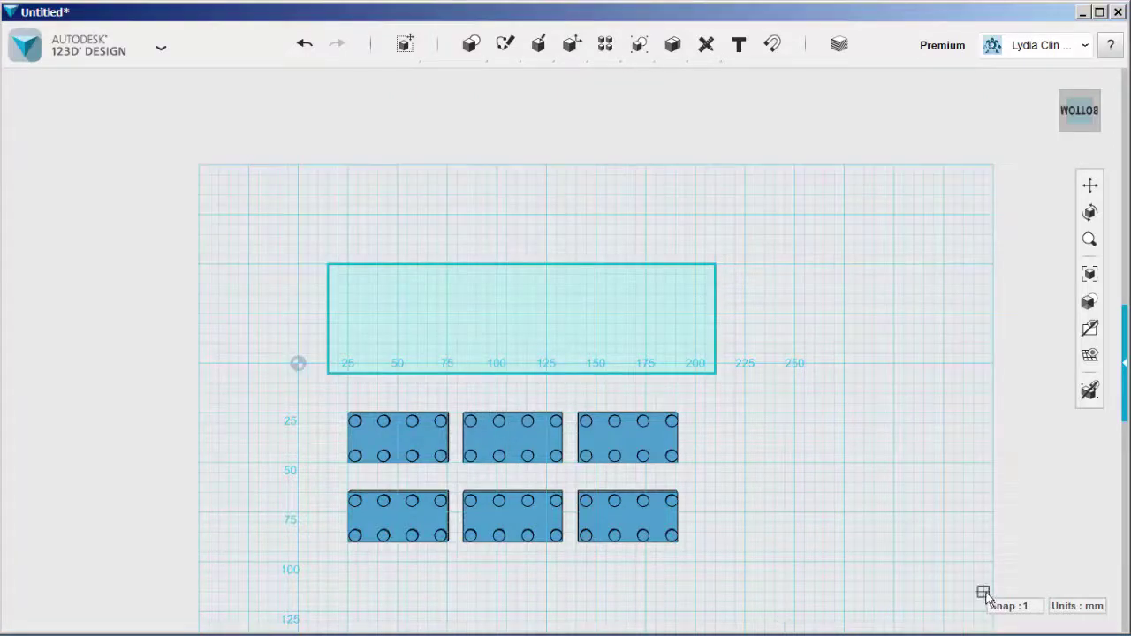
{"action": "right_click_drag", "start_coordinate": [872, 541], "coordinate": [859, 480]}
{"action": "right_click_drag", "start_coordinate": [214, 574], "coordinate": [329, 556]}
{"action": "right_click_drag", "start_coordinate": [685, 374], "coordinate": [606, 238]}
Step: Rotate all six bricks -180° so their hollow openings face up
{"action": "left_click_drag", "start_coordinate": [602, 224], "coordinate": [824, 593]}
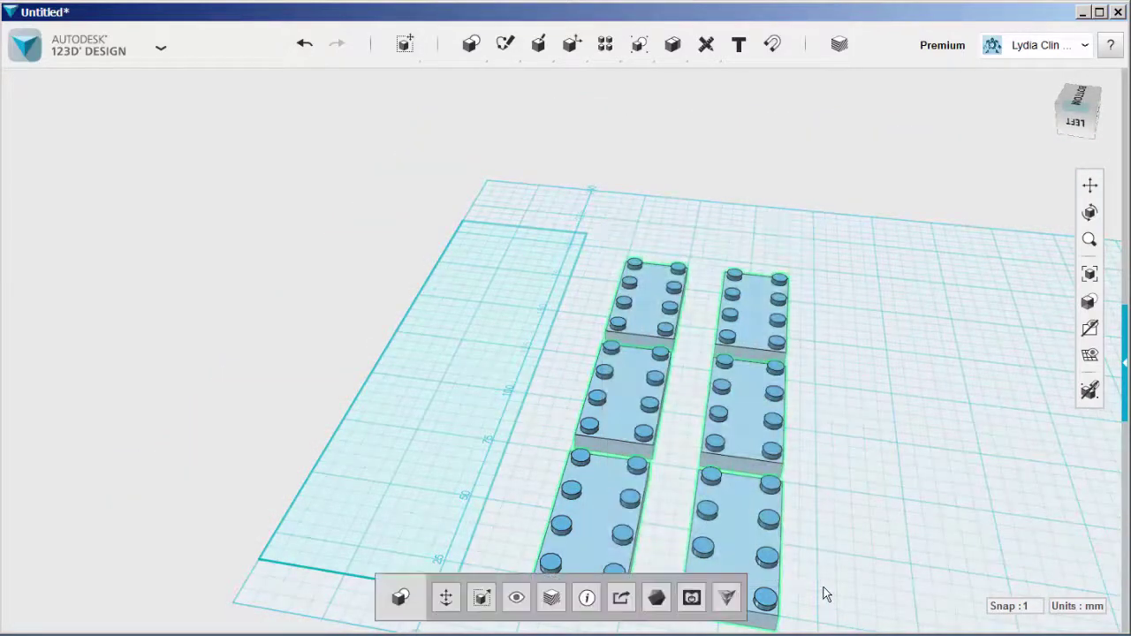
{"action": "left_click", "coordinate": [446, 598]}
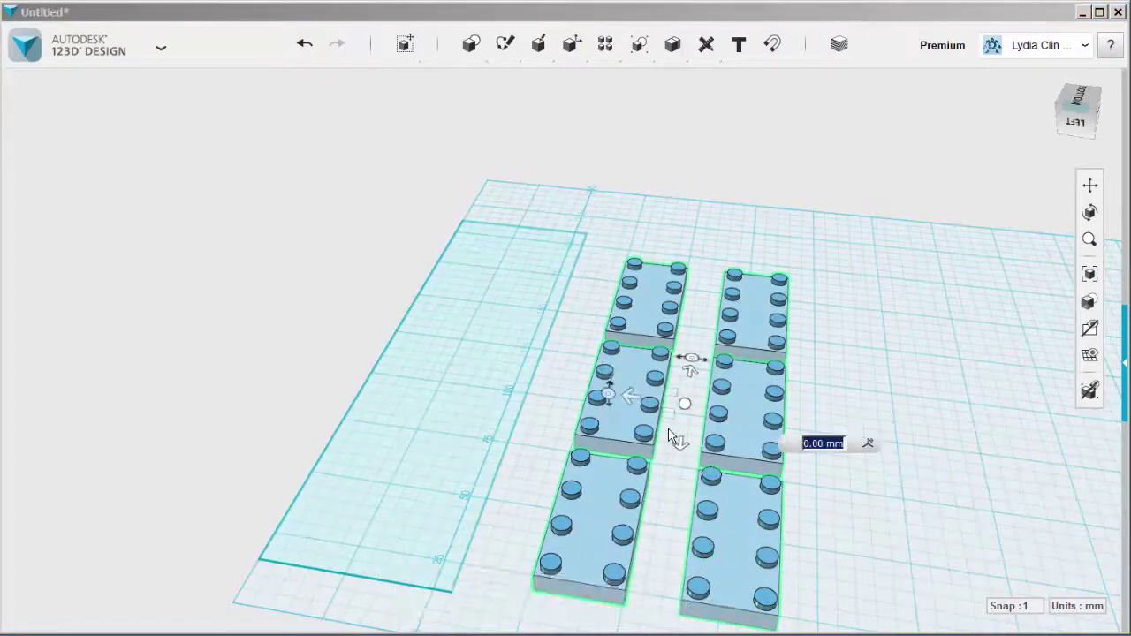
{"action": "right_click_drag", "start_coordinate": [630, 510], "coordinate": [698, 476]}
{"action": "left_click", "coordinate": [644, 348]}
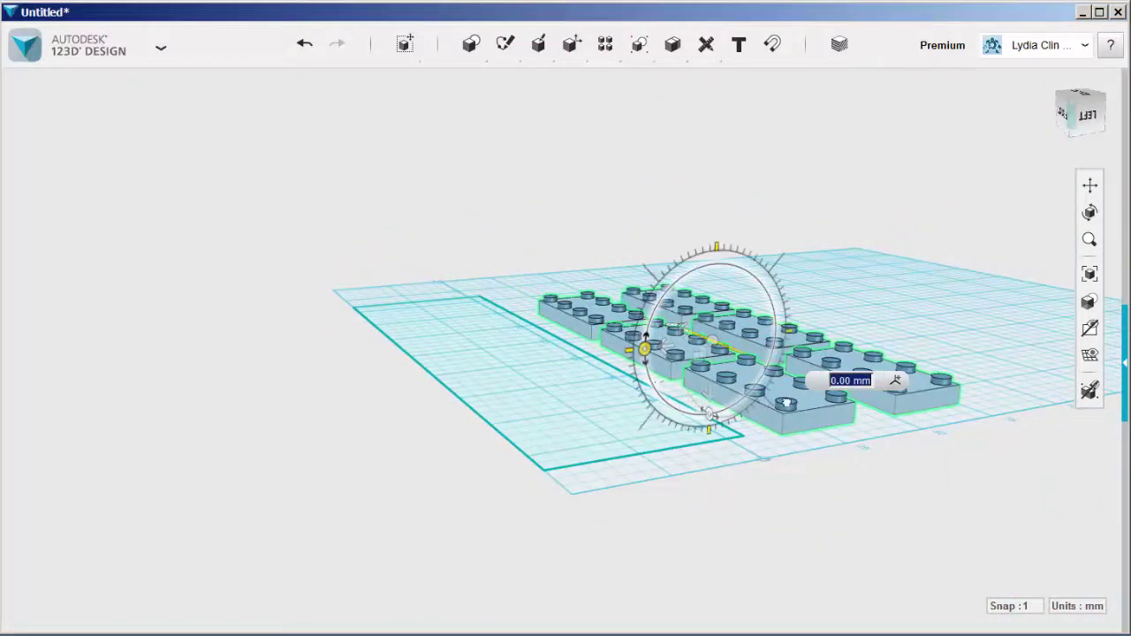
{"action": "left_click_drag", "start_coordinate": [785, 403], "coordinate": [782, 340]}
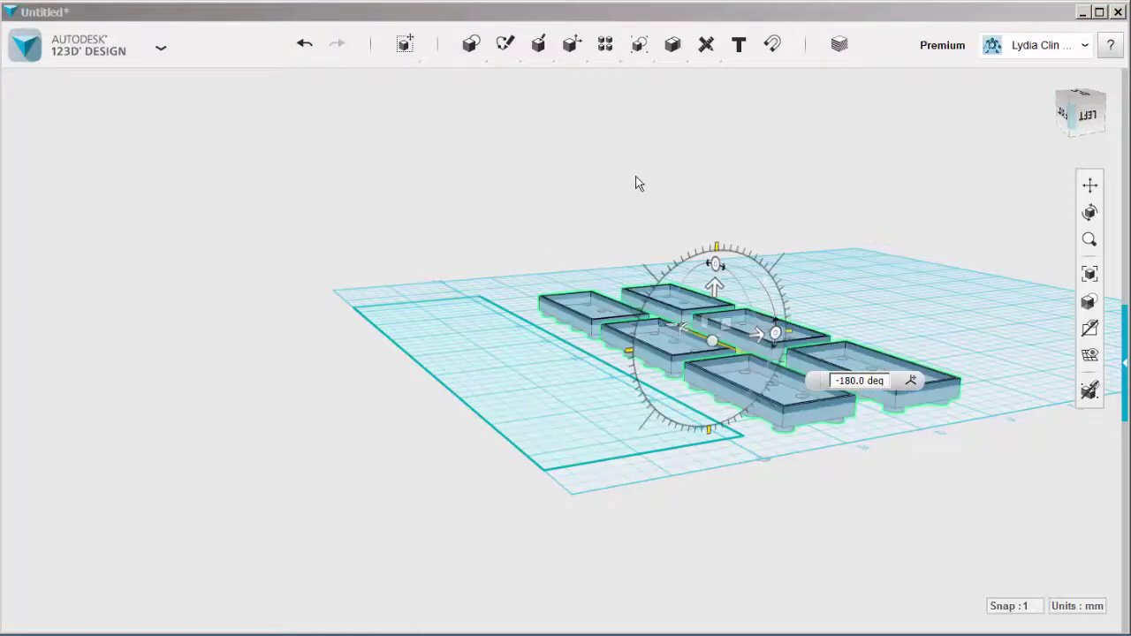
{"action": "left_click", "coordinate": [639, 186]}
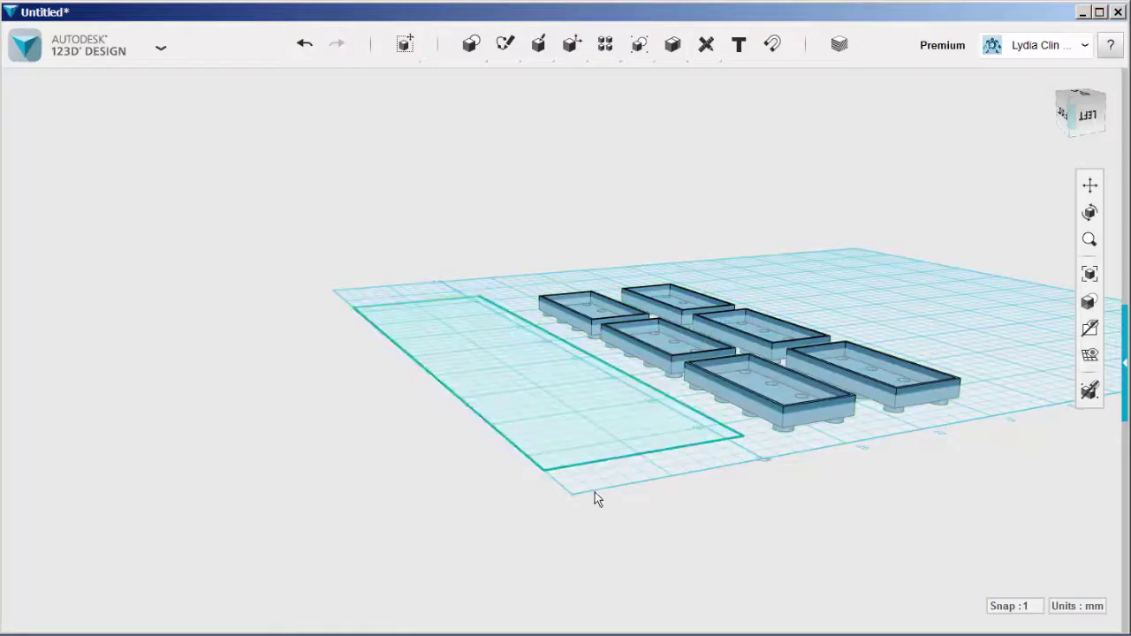
{"action": "right_click_drag", "start_coordinate": [595, 504], "coordinate": [639, 396]}
Step: Extrude the drawn base-plate rectangle into a thin slab 1 mm thick
{"action": "left_click", "coordinate": [651, 454]}
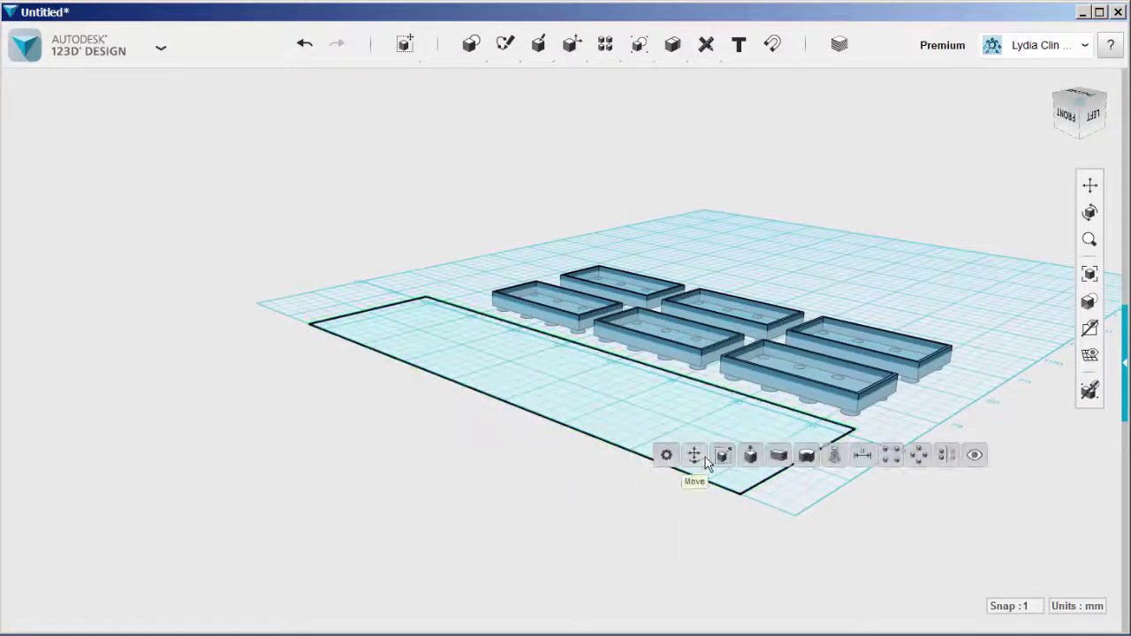
{"action": "left_click", "coordinate": [750, 455]}
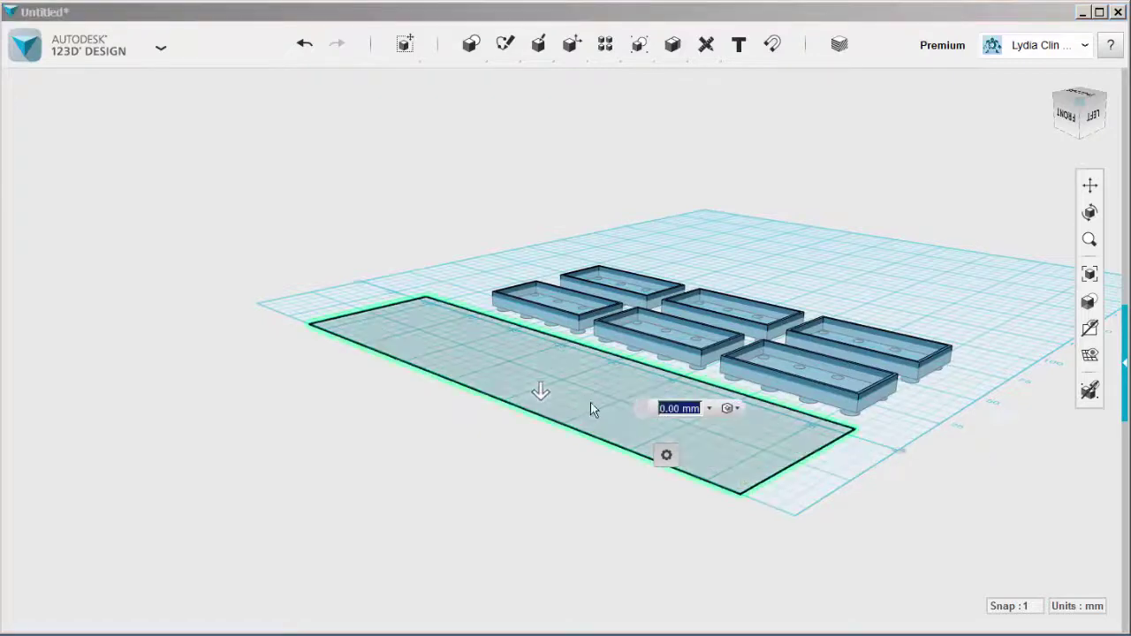
{"action": "scroll", "coordinate": [533, 403], "scroll_direction": "up", "scroll_amount": 3}
{"action": "left_click", "coordinate": [517, 376]}
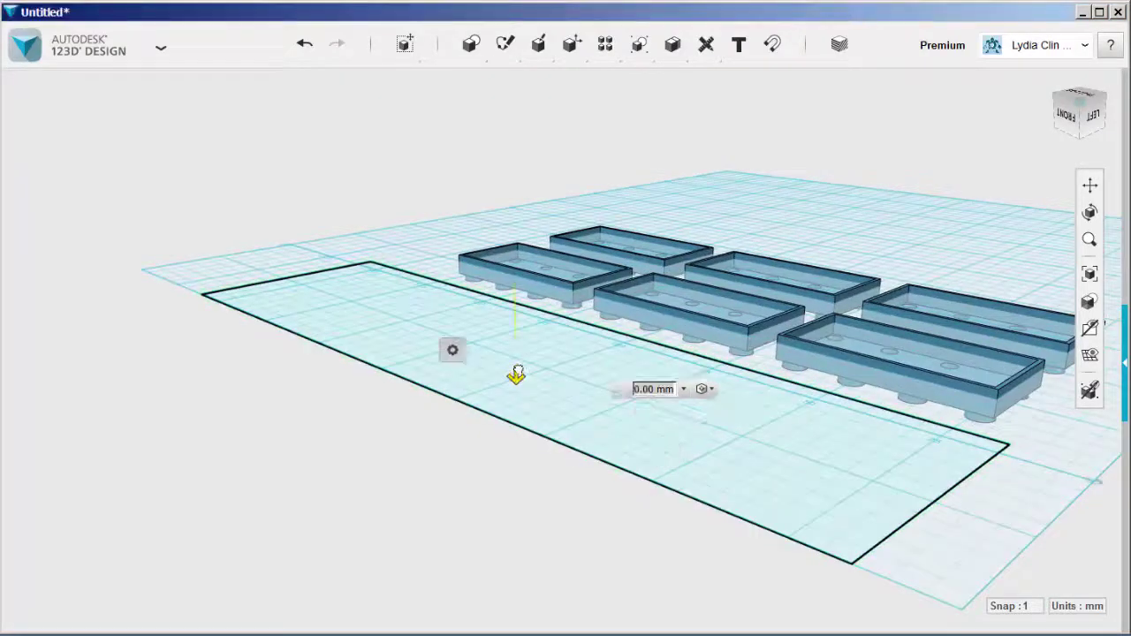
{"action": "left_click_drag", "start_coordinate": [518, 367], "coordinate": [515, 321]}
{"action": "left_click", "coordinate": [449, 443]}
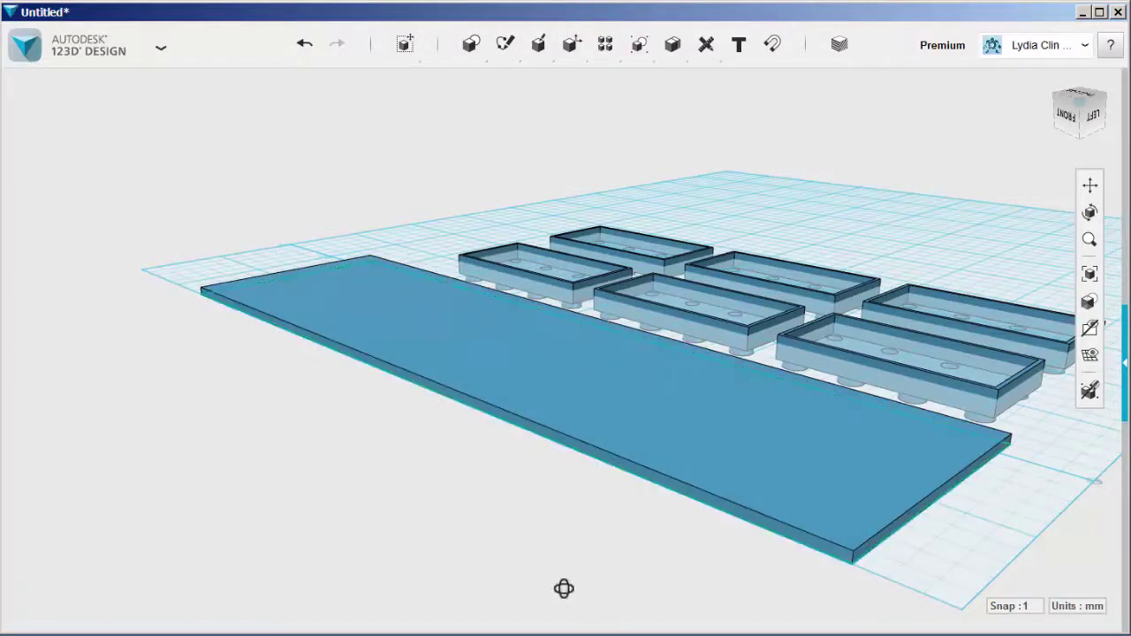
Step: In the Left orthographic view, move the slab 87 mm along X over the brick trays
{"action": "right_click_drag", "start_coordinate": [562, 587], "coordinate": [598, 530]}
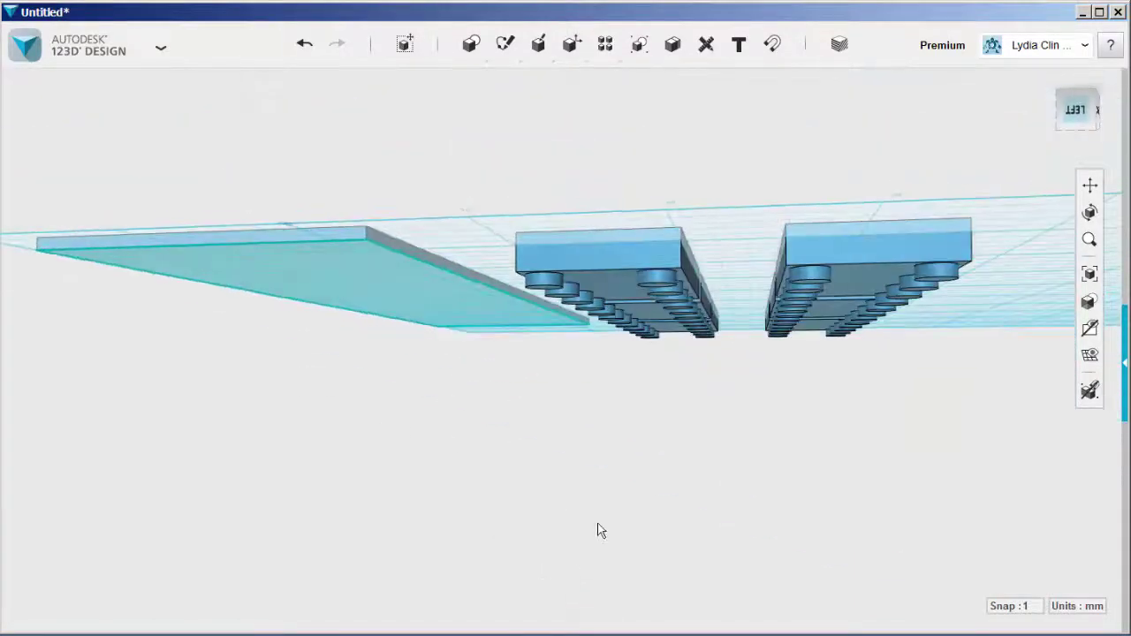
{"action": "left_click", "coordinate": [1073, 109]}
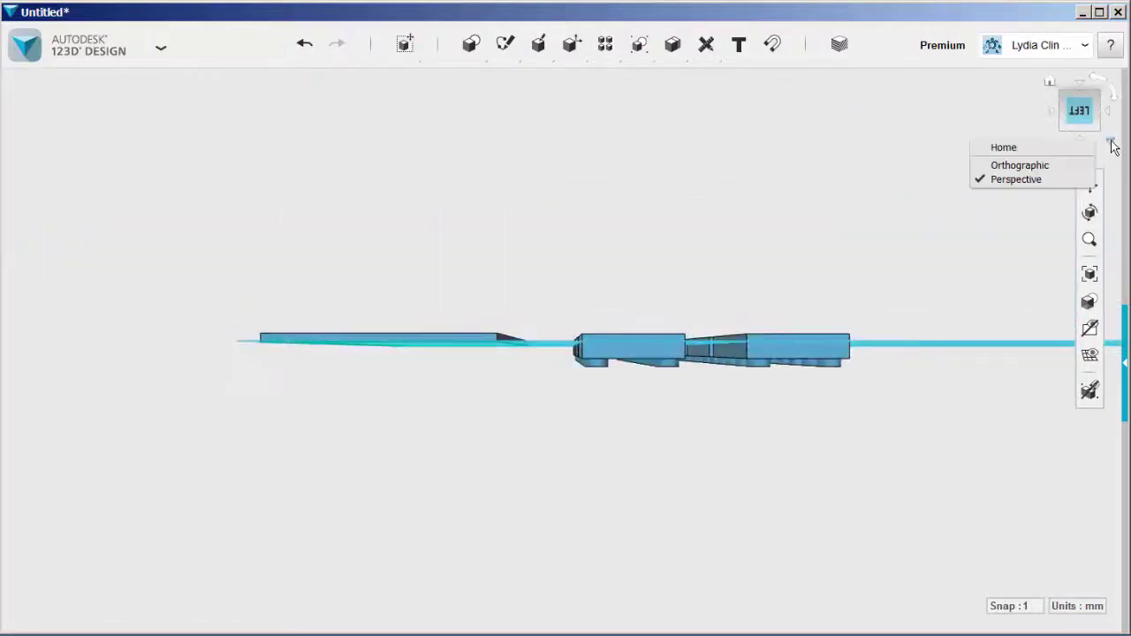
{"action": "left_click", "coordinate": [1059, 167]}
{"action": "scroll", "coordinate": [522, 381], "scroll_direction": "up", "scroll_amount": 3}
{"action": "middle_click_drag", "start_coordinate": [488, 393], "coordinate": [321, 490]}
{"action": "scroll", "coordinate": [427, 492], "scroll_direction": "up", "scroll_amount": 2}
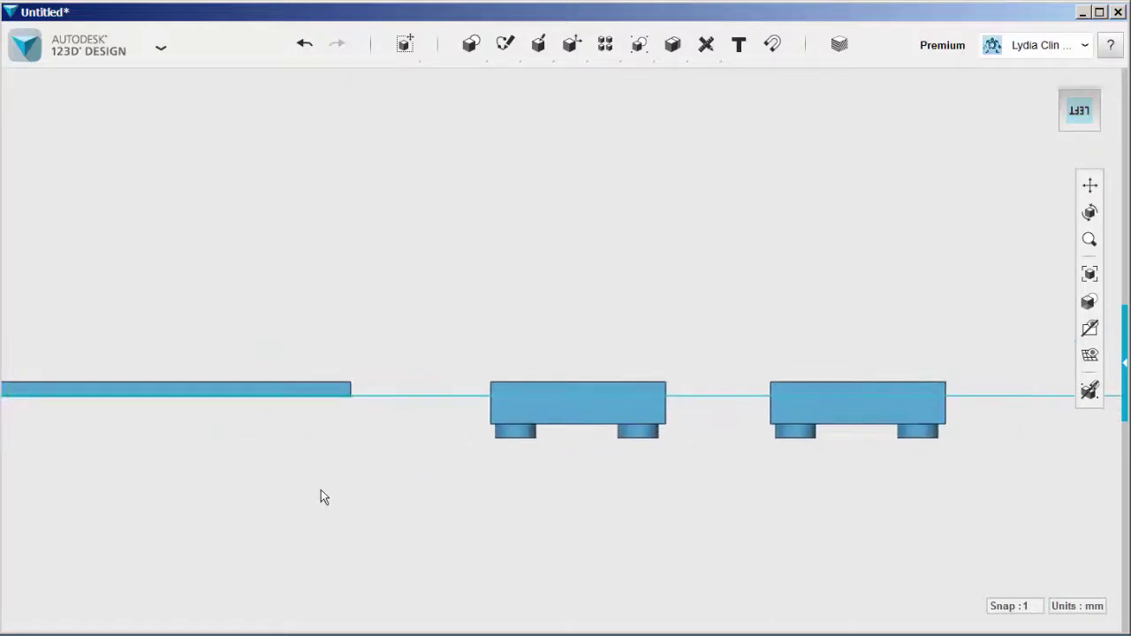
{"action": "left_click", "coordinate": [311, 392]}
{"action": "left_click", "coordinate": [446, 598]}
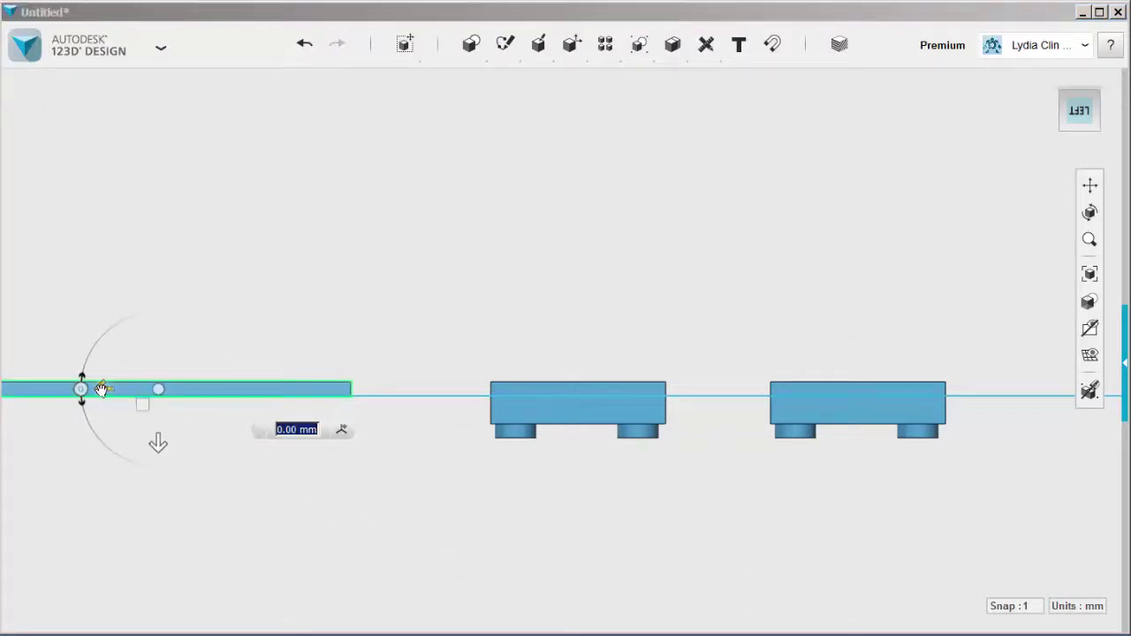
{"action": "left_click_drag", "start_coordinate": [101, 390], "coordinate": [709, 408]}
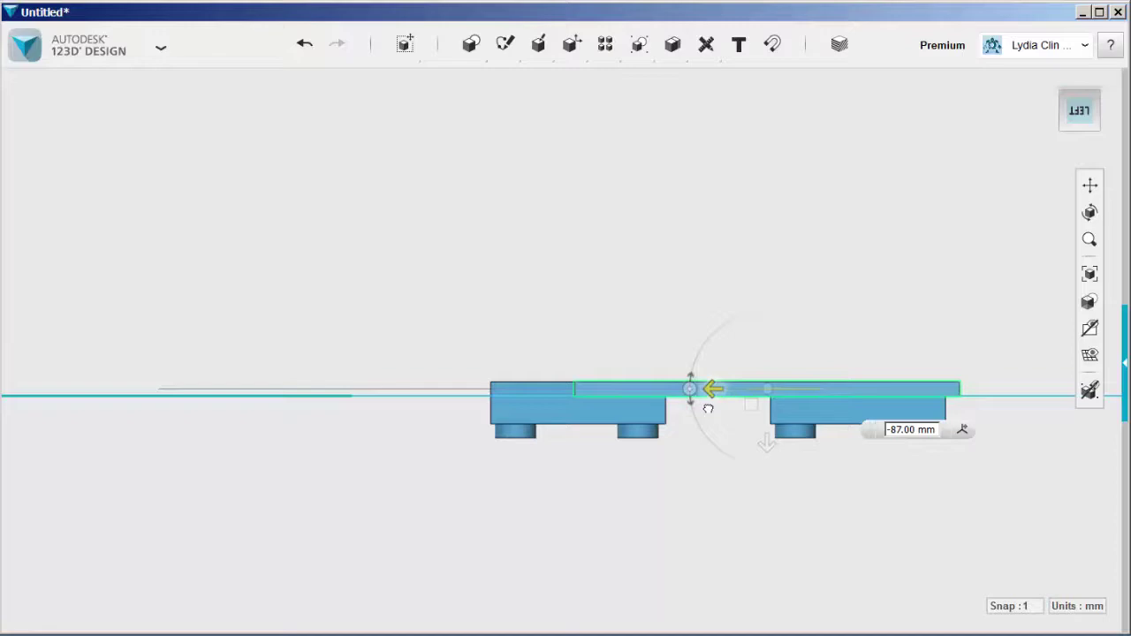
{"action": "left_click", "coordinate": [449, 537]}
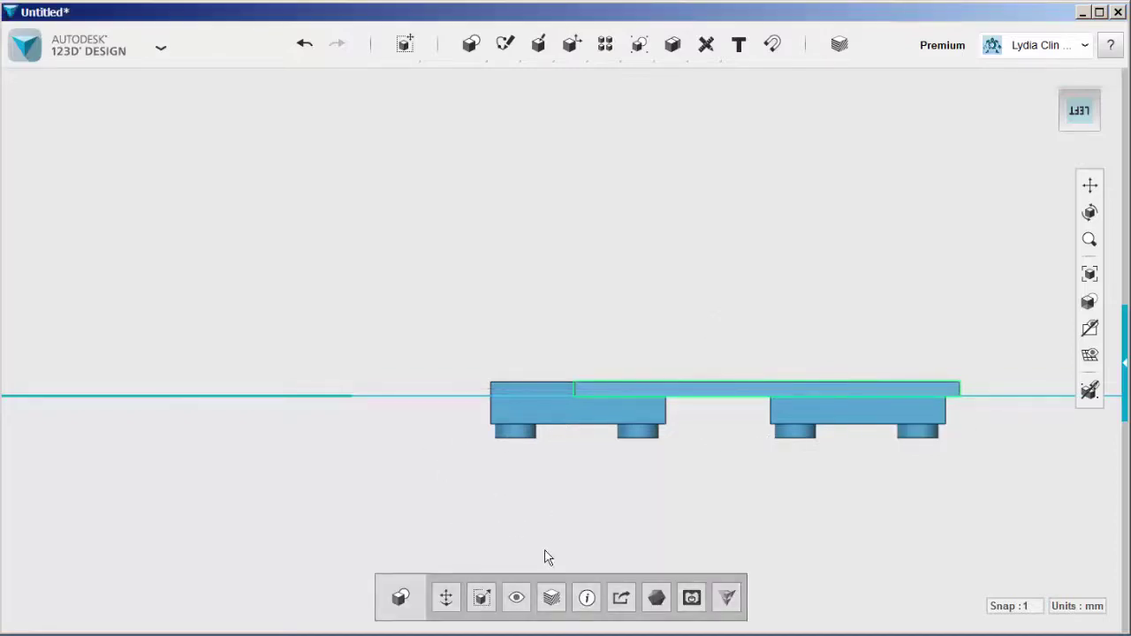
Step: Hide the sketch outlines and Press/Pull the slab's long side face in to 16 mm
{"action": "mouse_move", "coordinate": [548, 557]}
{"action": "right_mouse_down"}
{"action": "mouse_move", "coordinate": [588, 560]}
{"action": "mouse_move", "coordinate": [554, 523]}
{"action": "mouse_move", "coordinate": [553, 536]}
{"action": "mouse_move", "coordinate": [537, 535]}
{"action": "right_mouse_up"}
{"action": "mouse_move", "coordinate": [1089, 389]}
{"action": "left_click", "coordinate": [1030, 386]}
{"action": "mouse_move", "coordinate": [610, 309]}
{"action": "middle_mouse_down"}
{"action": "mouse_move", "coordinate": [531, 235]}
{"action": "mouse_move", "coordinate": [745, 434]}
{"action": "middle_mouse_up"}
{"action": "scroll", "coordinate": [743, 375], "scroll_direction": "up", "scroll_amount": 2}
{"action": "left_click", "coordinate": [771, 370]}
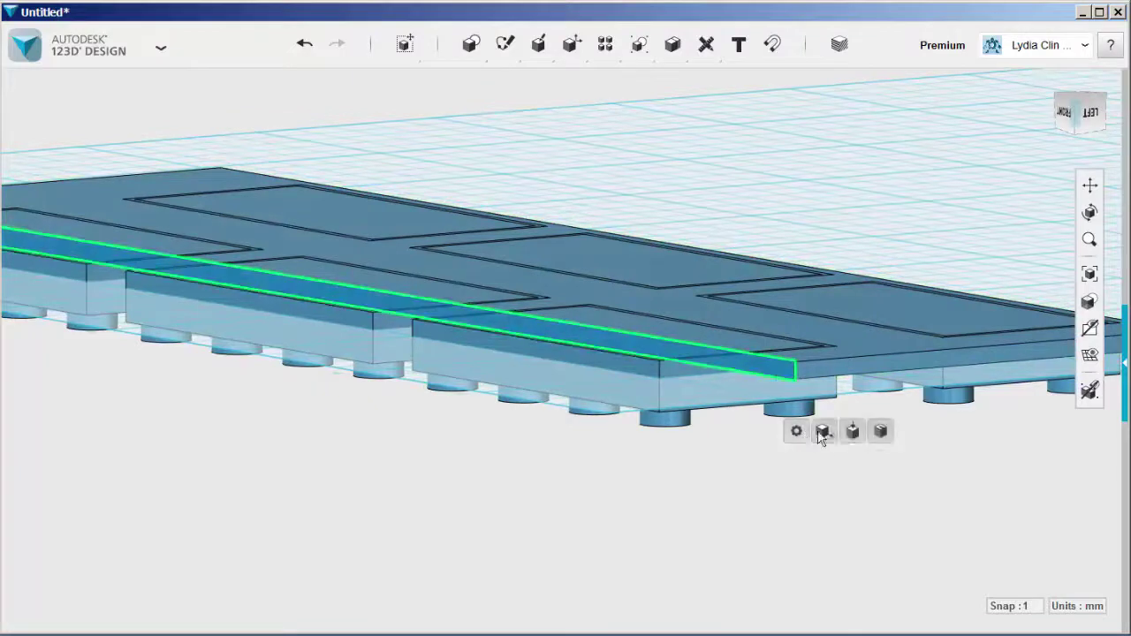
{"action": "left_click", "coordinate": [851, 432]}
{"action": "left_click_drag", "start_coordinate": [739, 364], "coordinate": [630, 386]}
{"action": "left_click", "coordinate": [1080, 110]}
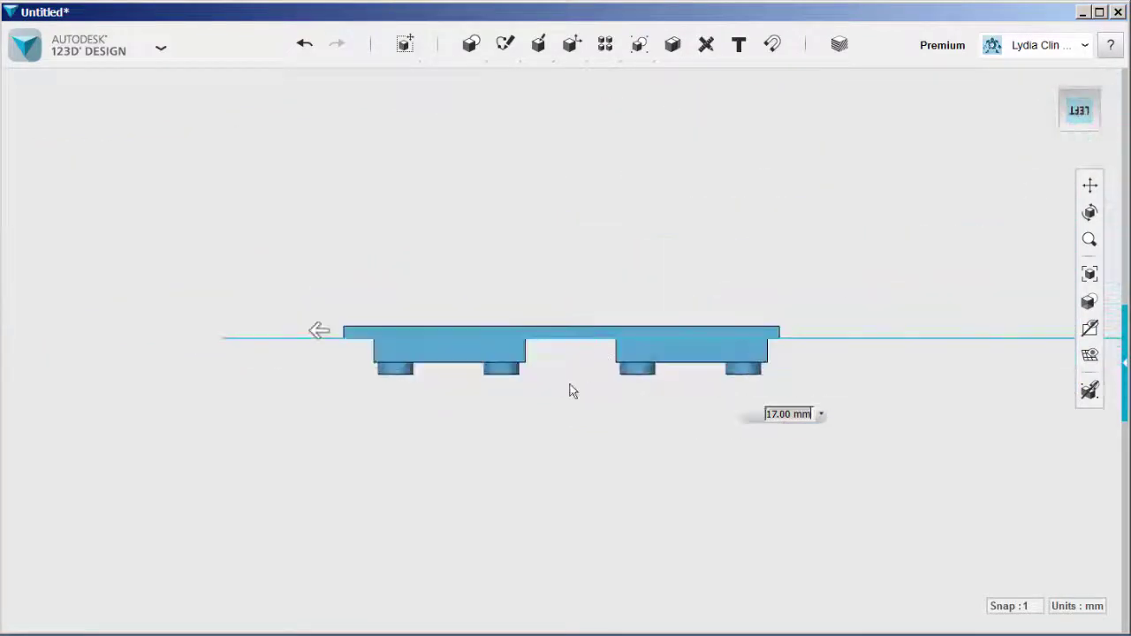
{"action": "left_click_drag", "start_coordinate": [340, 316], "coordinate": [347, 317]}
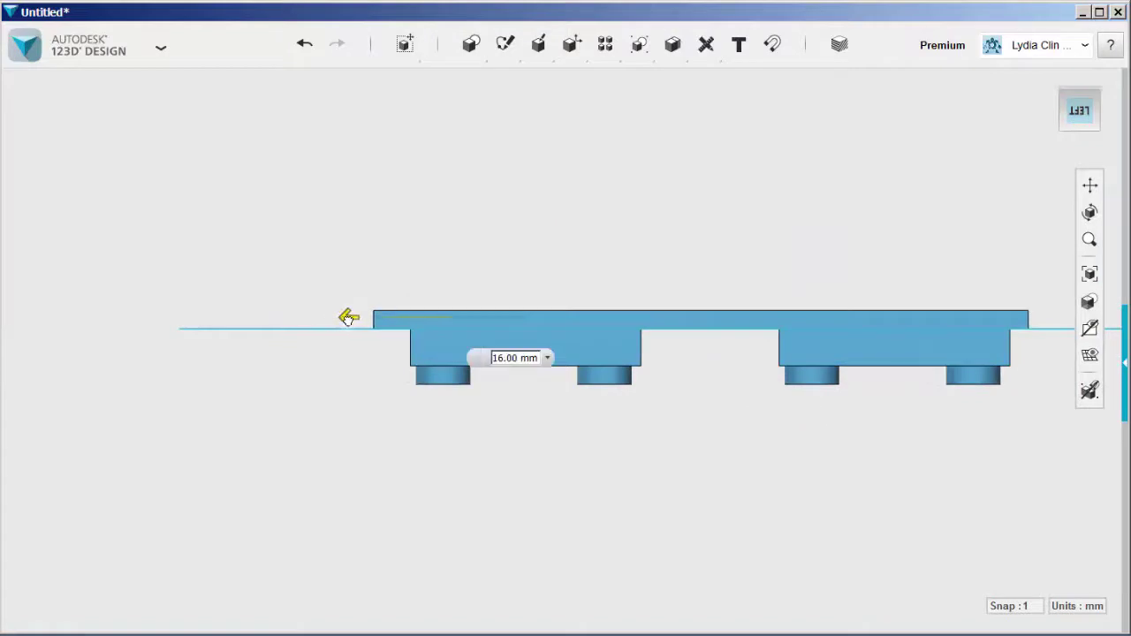
Step: From the Bottom view, Press/Pull the slab's right end face in by -9 mm
{"action": "right_click_drag", "start_coordinate": [399, 419], "coordinate": [757, 422]}
{"action": "scroll", "coordinate": [884, 212], "scroll_direction": "up", "scroll_amount": 2}
{"action": "scroll", "coordinate": [885, 207], "scroll_direction": "up", "scroll_amount": 3}
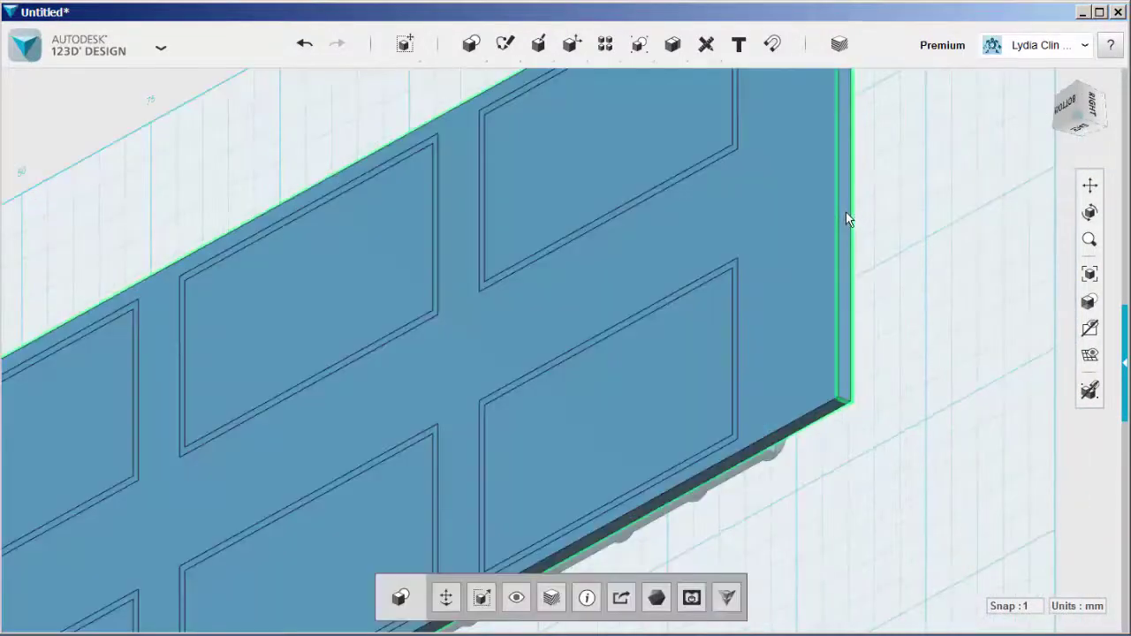
{"action": "left_click", "coordinate": [846, 212]}
{"action": "mouse_move", "coordinate": [884, 276]}
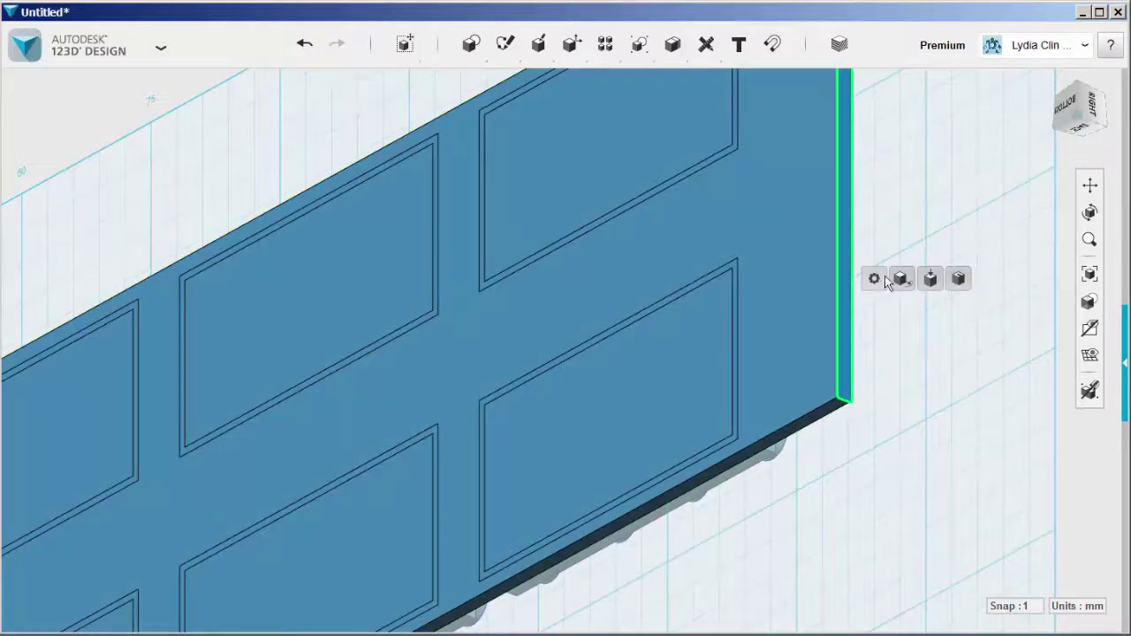
{"action": "left_click", "coordinate": [929, 278]}
{"action": "left_click", "coordinate": [1065, 106]}
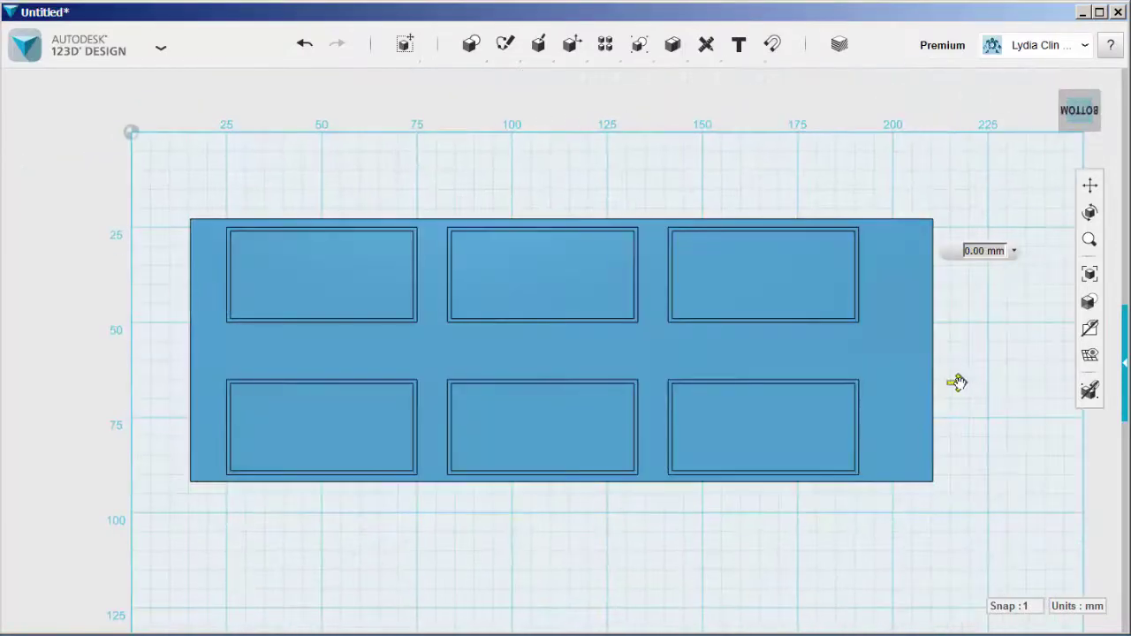
{"action": "left_click_drag", "start_coordinate": [954, 380], "coordinate": [925, 375]}
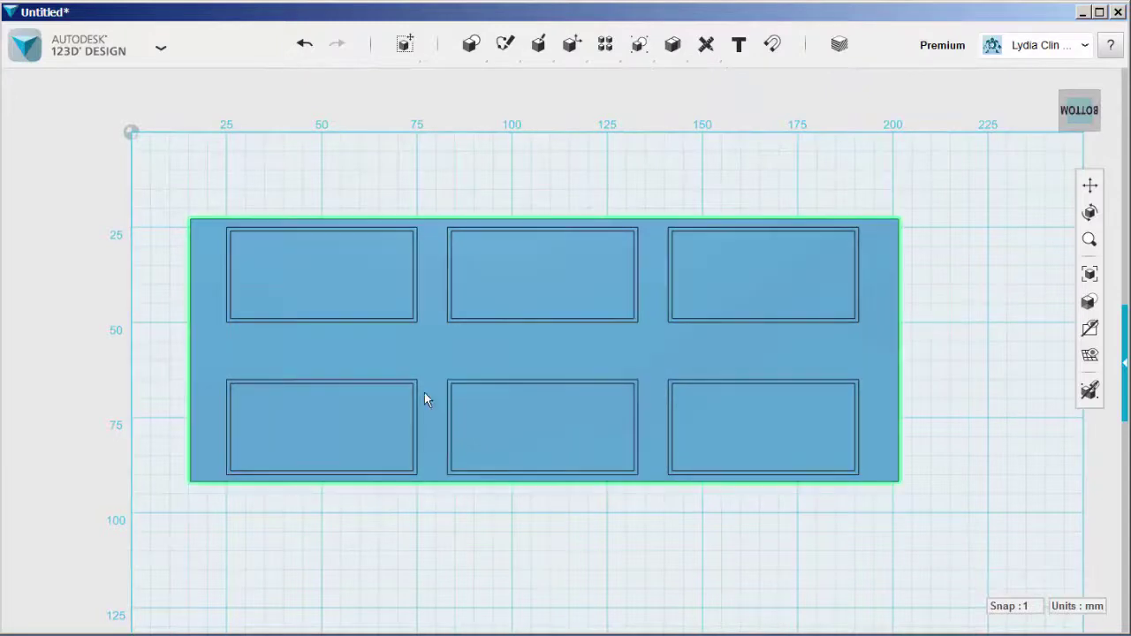
Step: Run Split Solid with the slab as the body to split and the six trays as splitting entities
{"action": "mouse_move", "coordinate": [576, 78]}
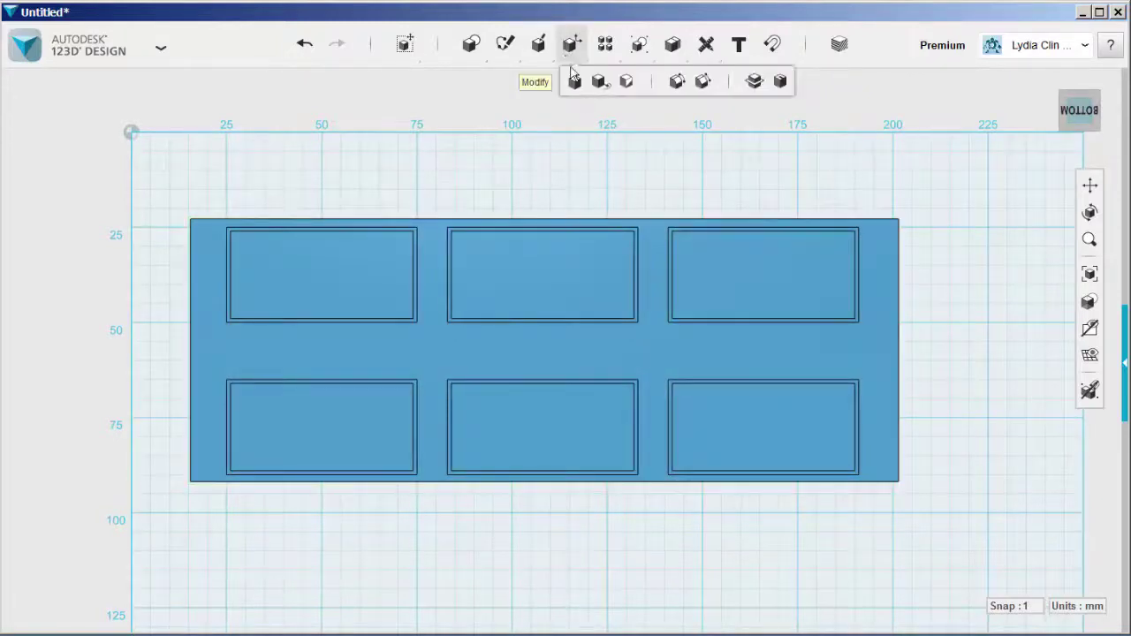
{"action": "left_click", "coordinate": [754, 85]}
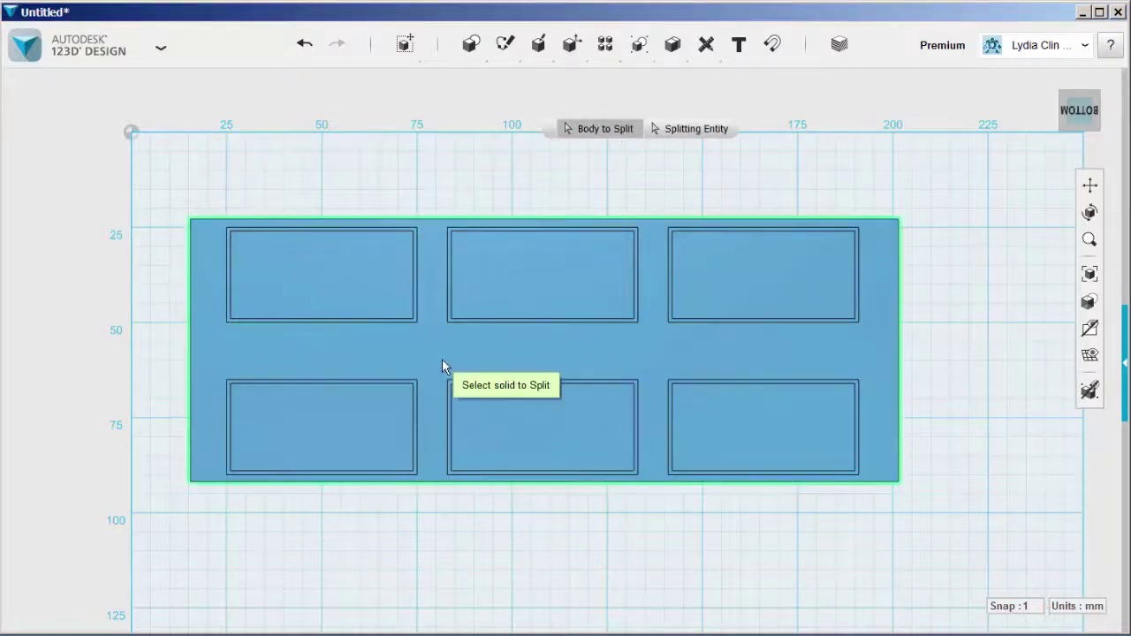
{"action": "left_click", "coordinate": [435, 345]}
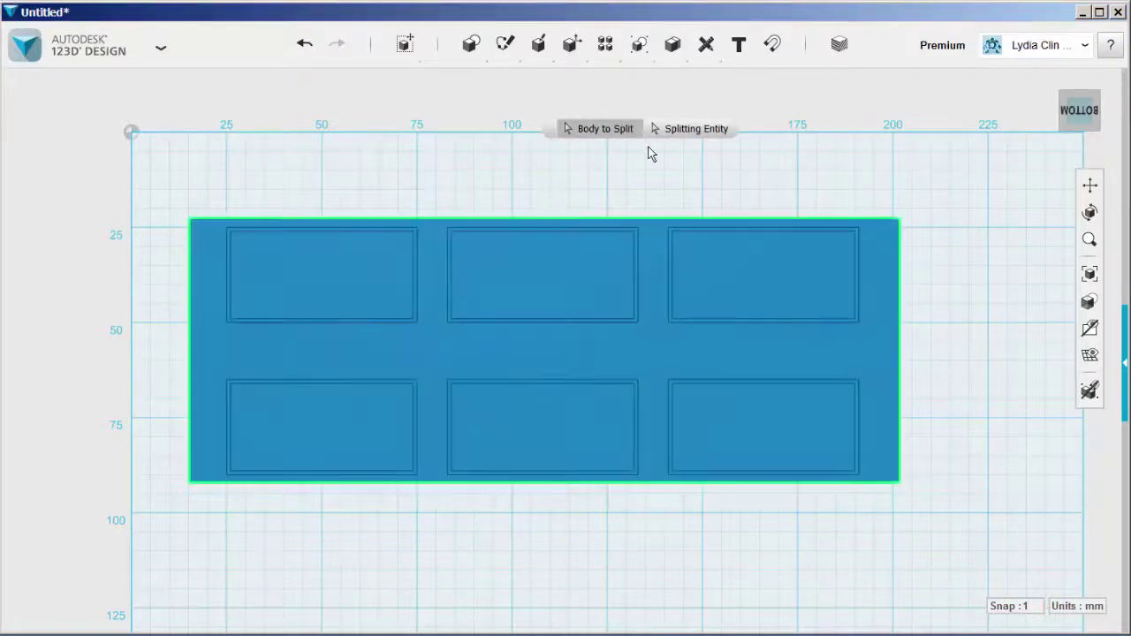
{"action": "left_click", "coordinate": [696, 129]}
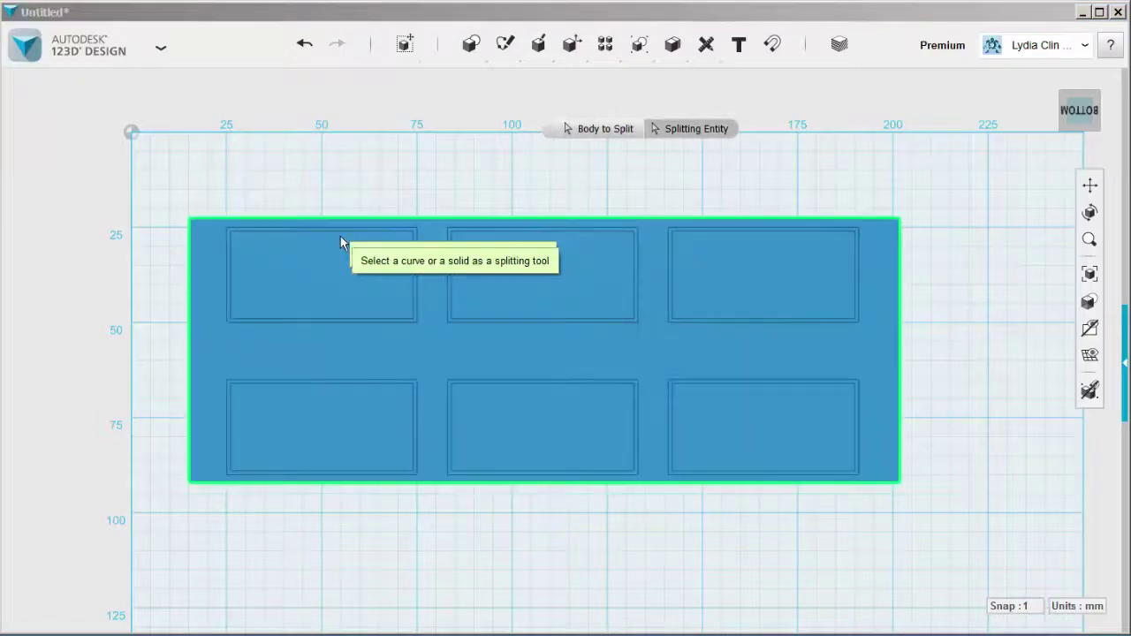
{"action": "mouse_move", "coordinate": [343, 244]}
{"action": "right_mouse_down"}
{"action": "mouse_move", "coordinate": [324, 224]}
{"action": "mouse_move", "coordinate": [331, 204]}
{"action": "mouse_move", "coordinate": [344, 240]}
{"action": "right_mouse_up"}
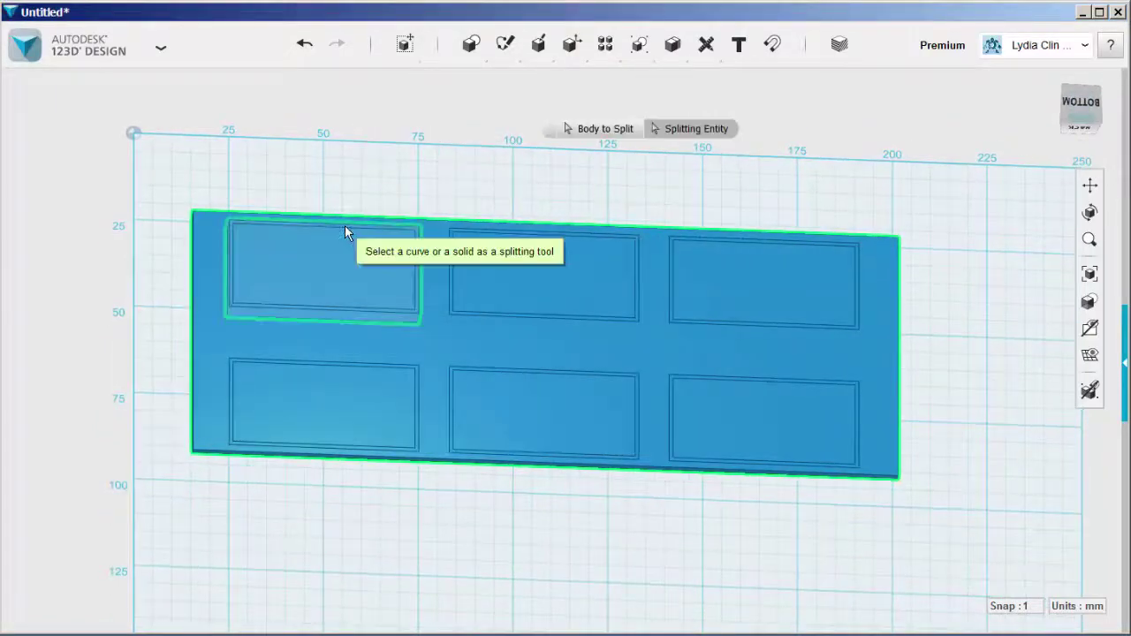
{"action": "left_click", "coordinate": [350, 232]}
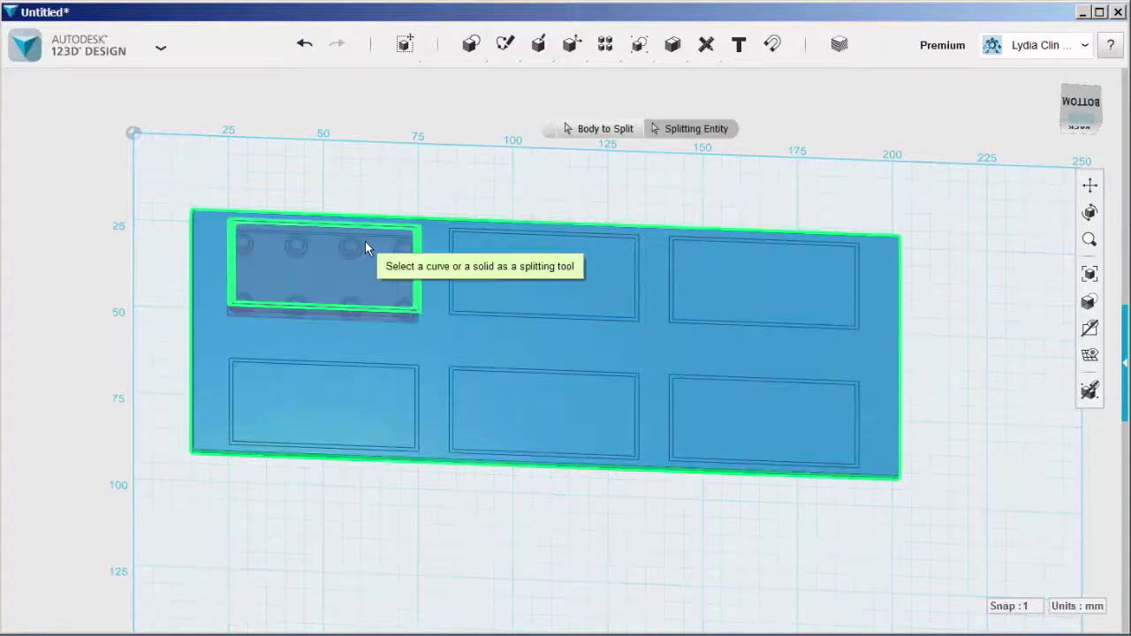
{"action": "left_click", "coordinate": [522, 246]}
{"action": "left_click", "coordinate": [765, 247]}
{"action": "left_click", "coordinate": [733, 382]}
{"action": "left_click", "coordinate": [583, 377]}
{"action": "left_click", "coordinate": [395, 371]}
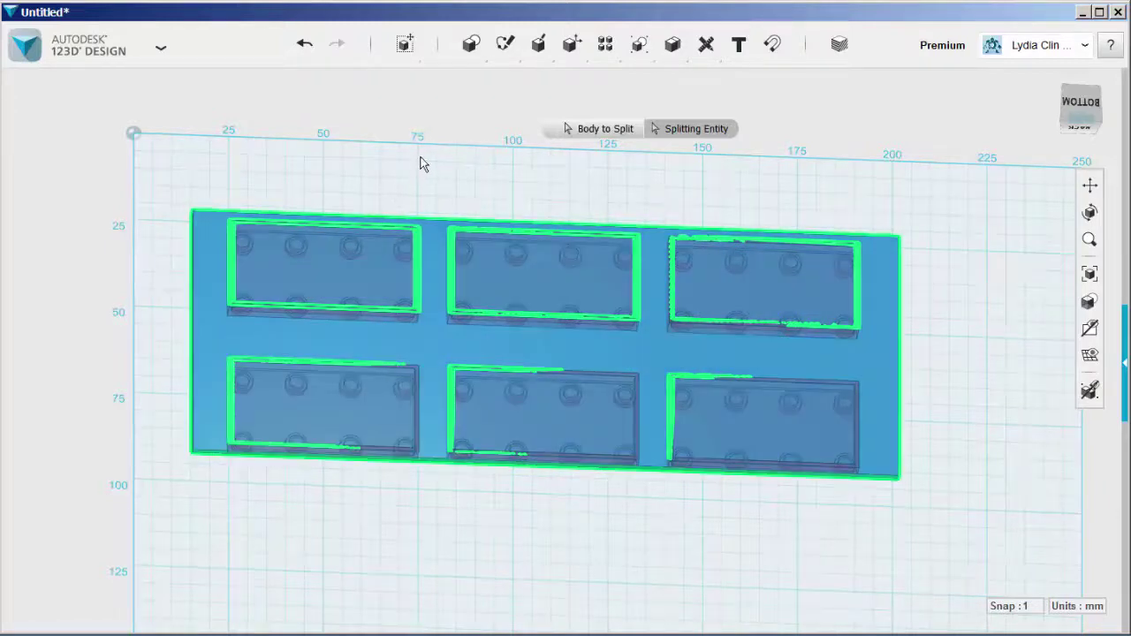
{"action": "left_click", "coordinate": [420, 166]}
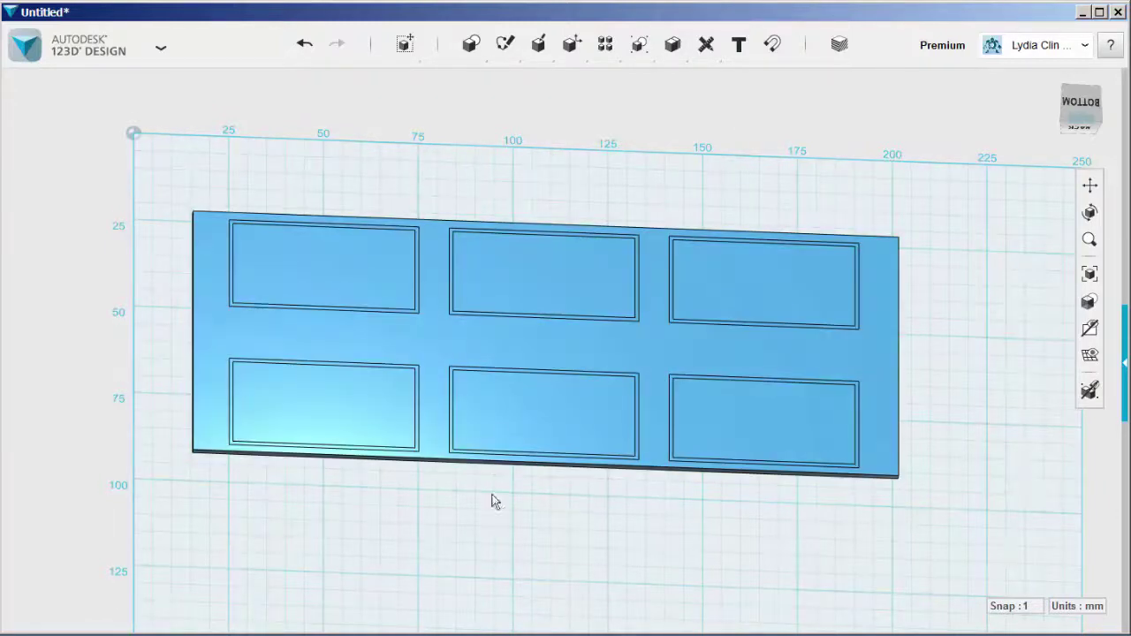
Step: Select the six split cavity pieces and move them 77 mm up above the plate
{"action": "right_click_drag", "start_coordinate": [495, 504], "coordinate": [503, 464]}
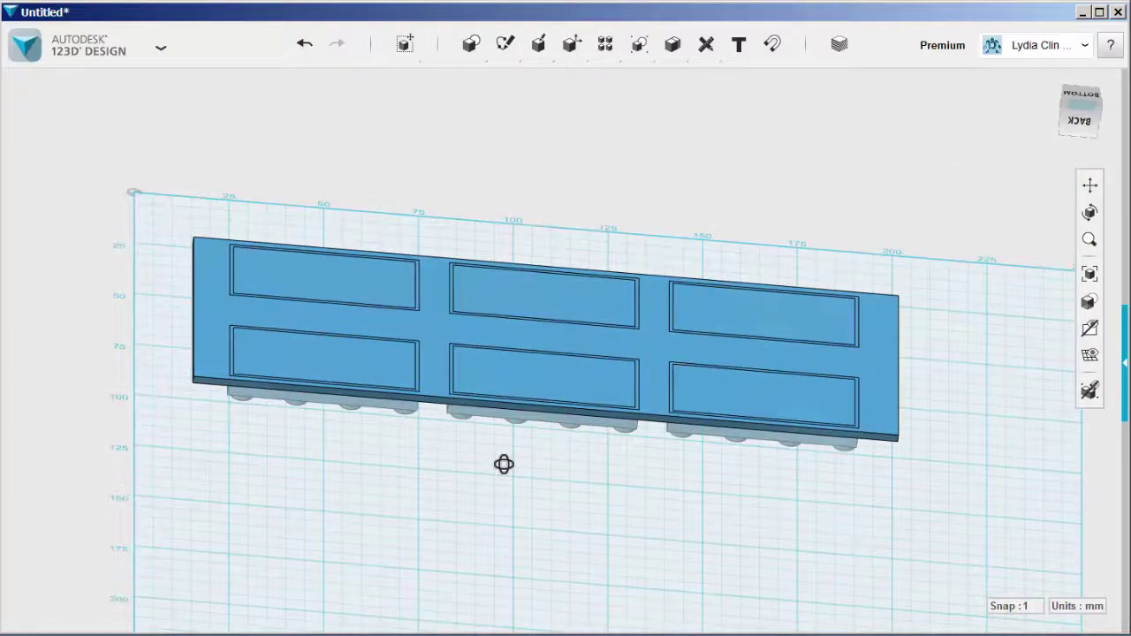
{"action": "left_click", "coordinate": [381, 294]}
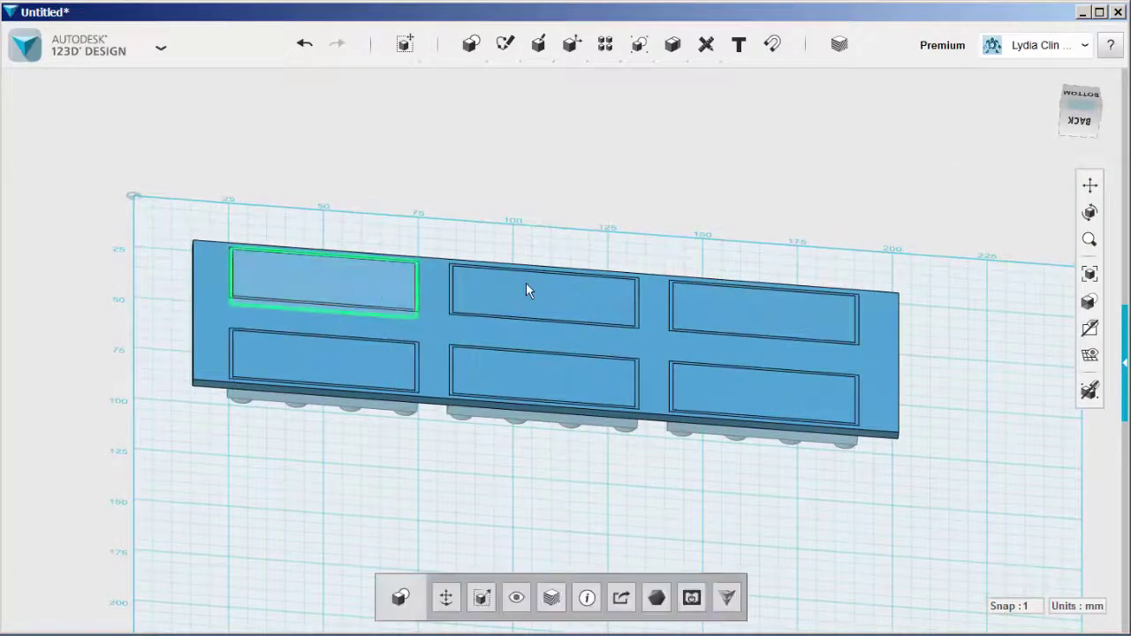
{"action": "left_click", "coordinate": [531, 291], "text": "shift"}
{"action": "left_click", "coordinate": [709, 311], "text": "shift"}
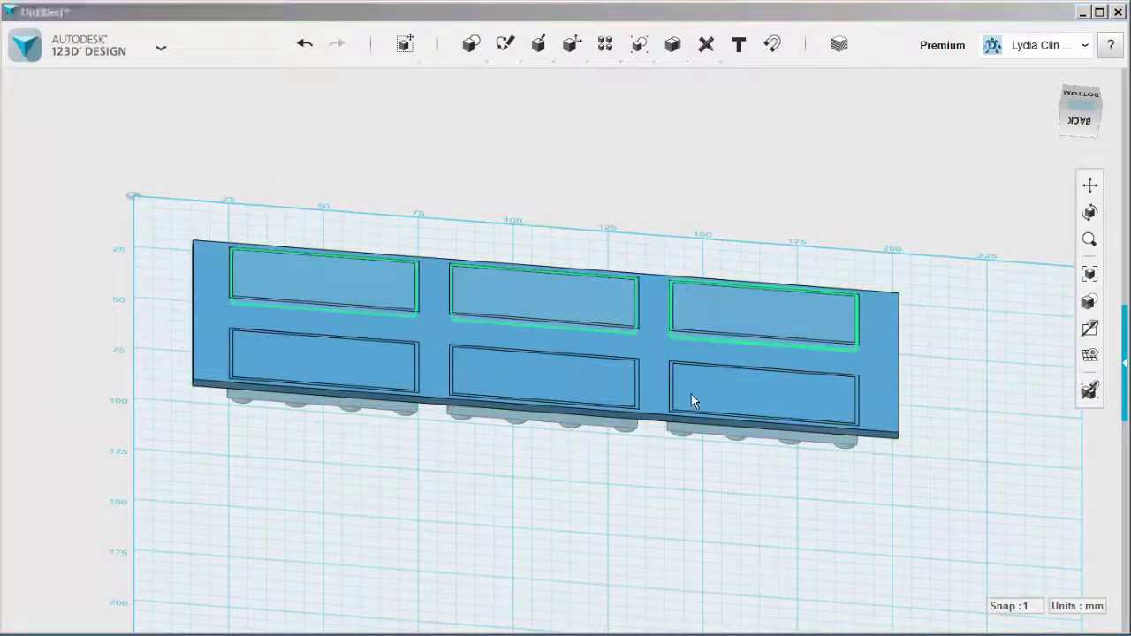
{"action": "left_click", "coordinate": [689, 398], "text": "shift"}
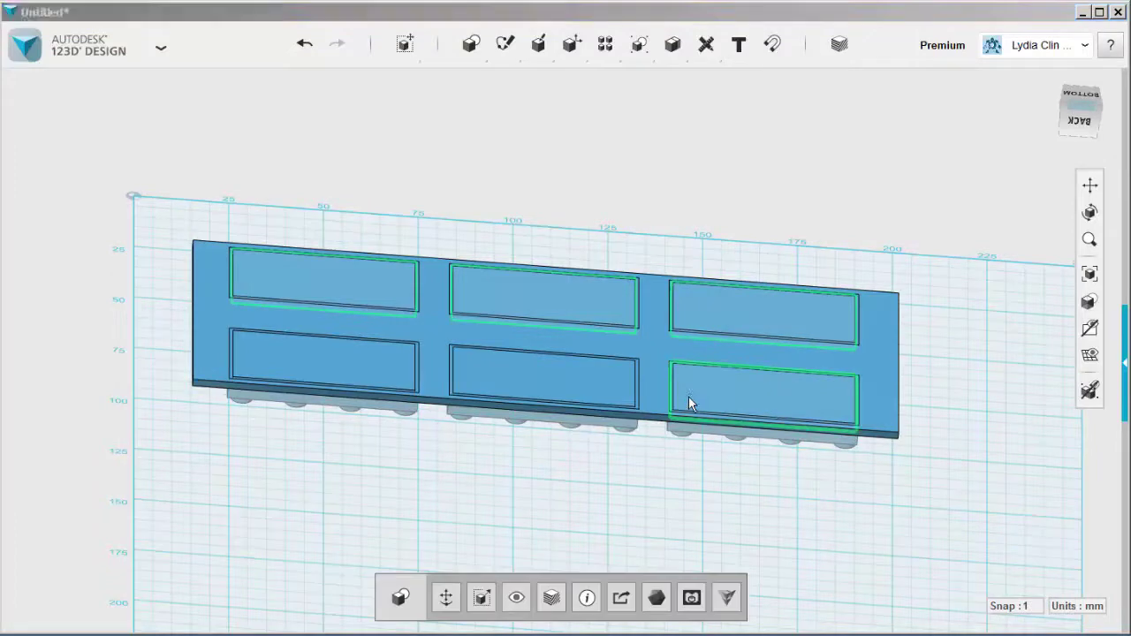
{"action": "left_click", "coordinate": [550, 373], "text": "shift"}
{"action": "left_click", "coordinate": [343, 363], "text": "shift"}
{"action": "left_click", "coordinate": [446, 598]}
{"action": "left_click_drag", "start_coordinate": [546, 256], "coordinate": [542, 159]}
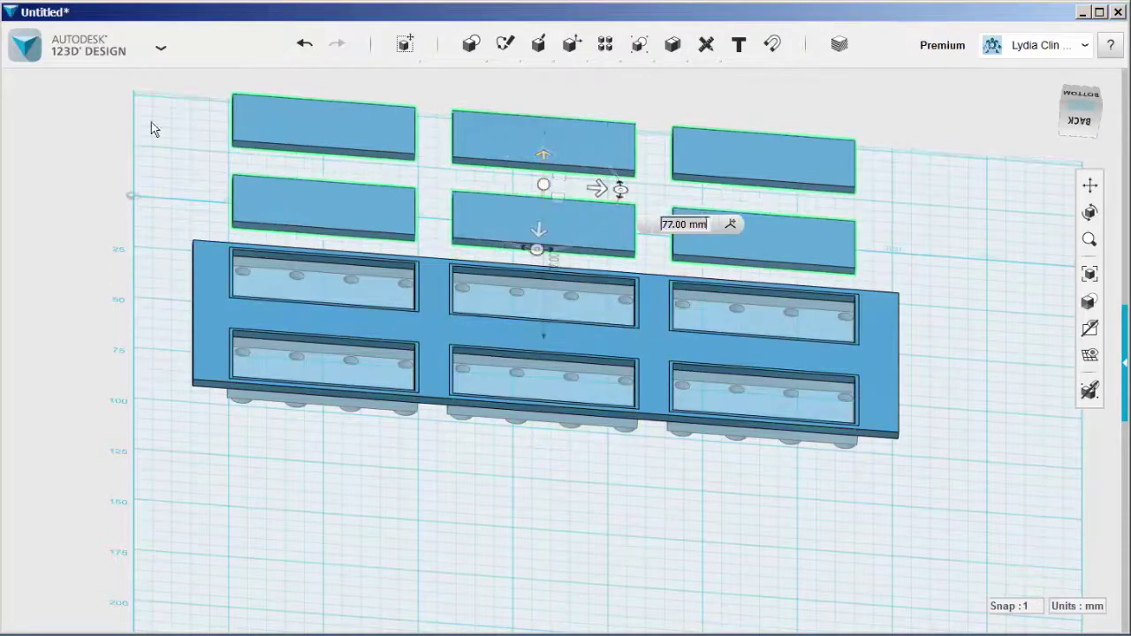
{"action": "left_click", "coordinate": [925, 255]}
Step: Box-select and delete the six raised cavity pieces, then return to perspective view
{"action": "left_click_drag", "start_coordinate": [924, 255], "coordinate": [386, 104]}
{"action": "key", "text": "Delete"}
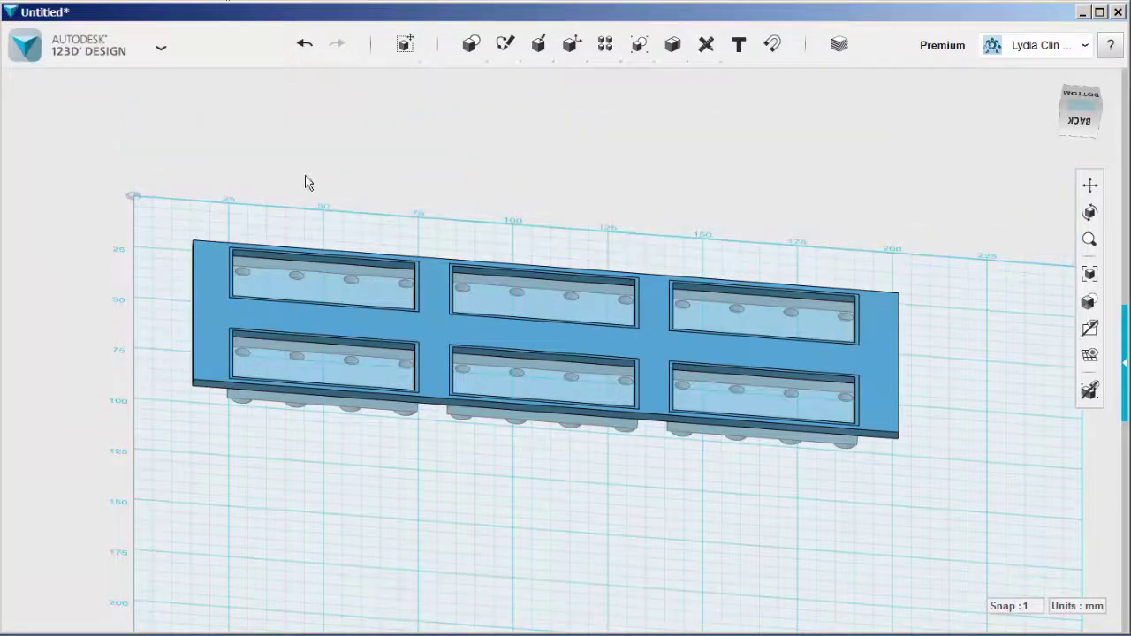
{"action": "left_click", "coordinate": [1111, 142]}
{"action": "left_click", "coordinate": [994, 177]}
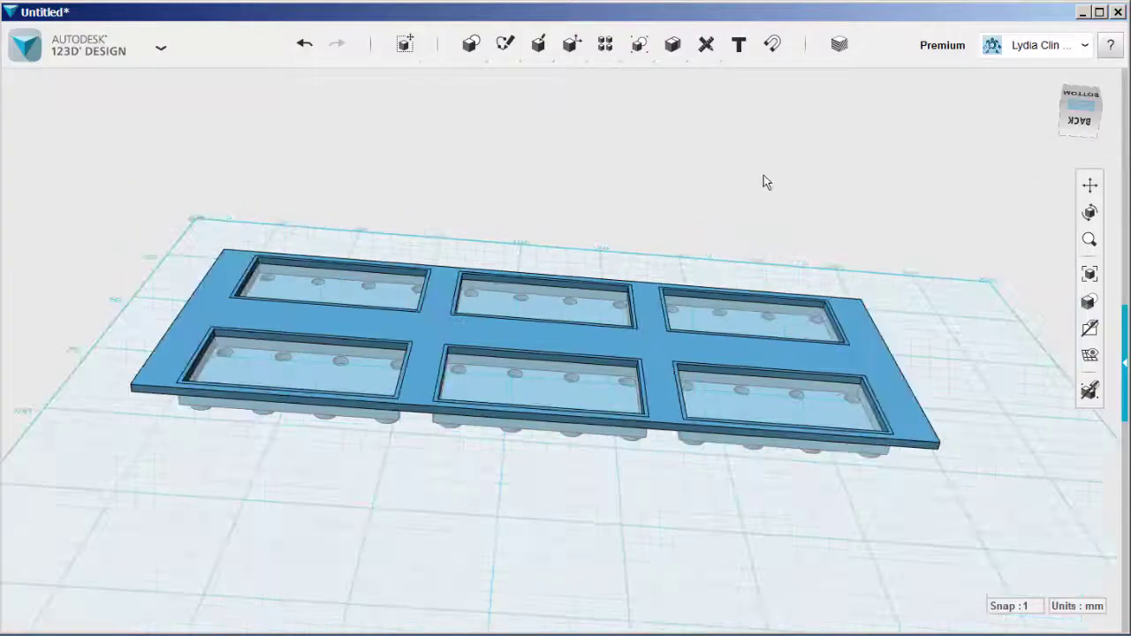
{"action": "right_click_drag", "start_coordinate": [762, 526], "coordinate": [749, 276]}
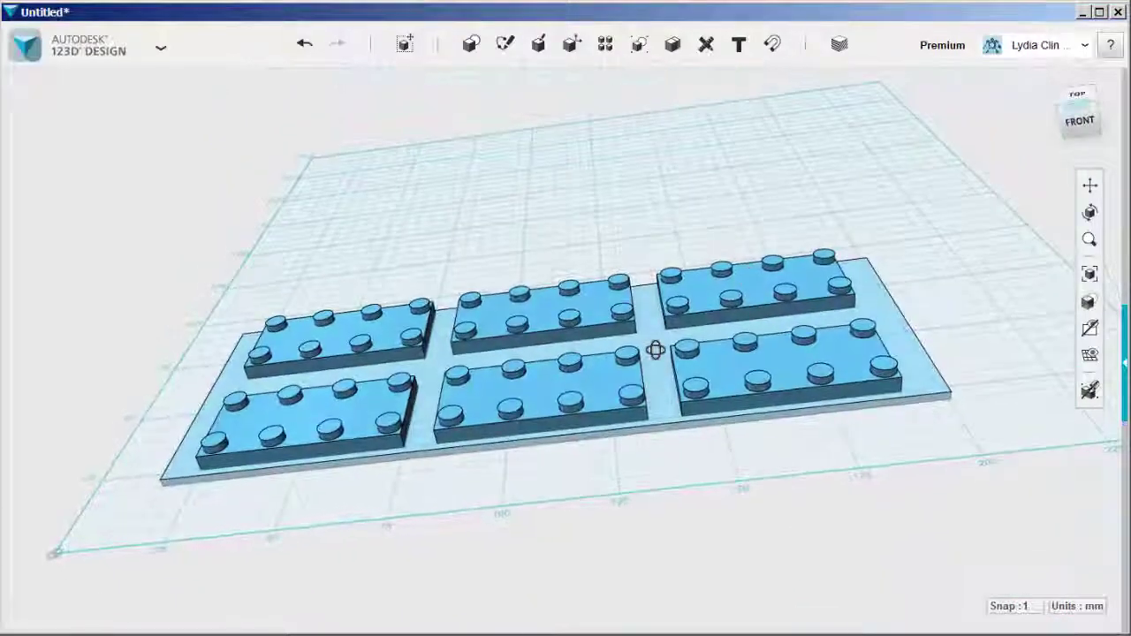